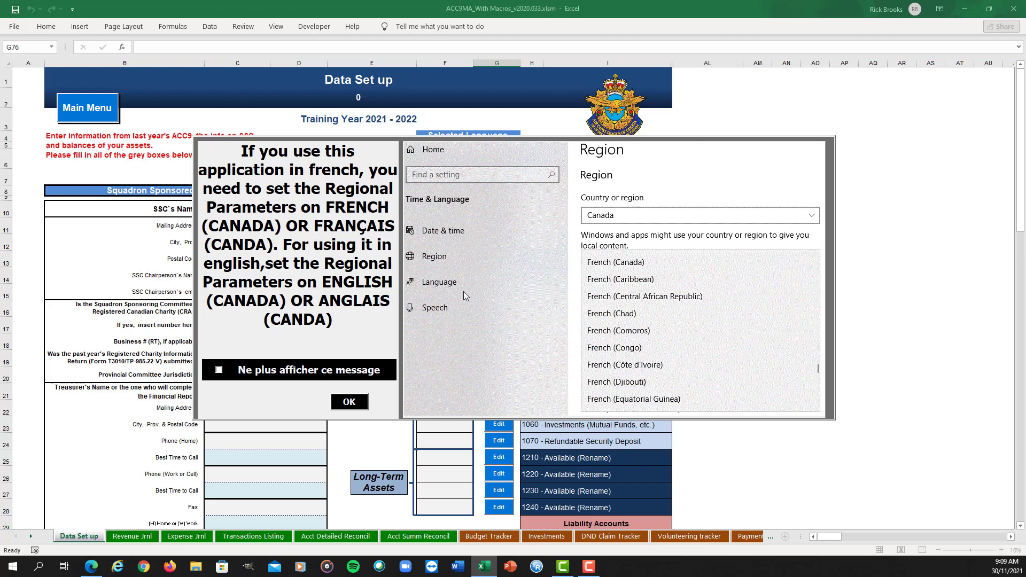
Step: Dismiss the regional settings notice and review the pop-up menu's Setup, Transactions, Tools, Financial Reports, Closing the Year and Inventory options
{"action": "left_click", "coordinate": [353, 404]}
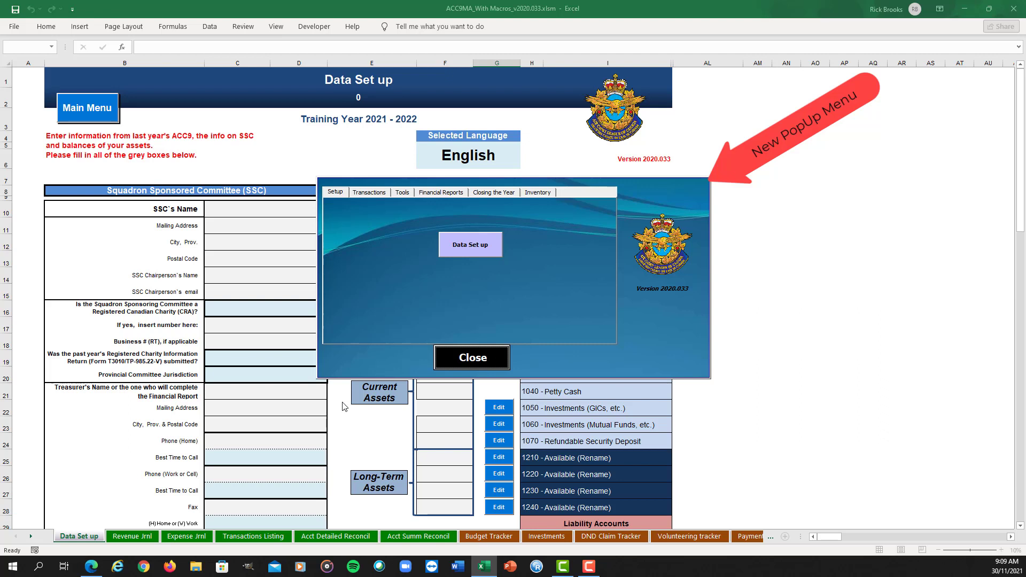
{"action": "left_click", "coordinate": [339, 193]}
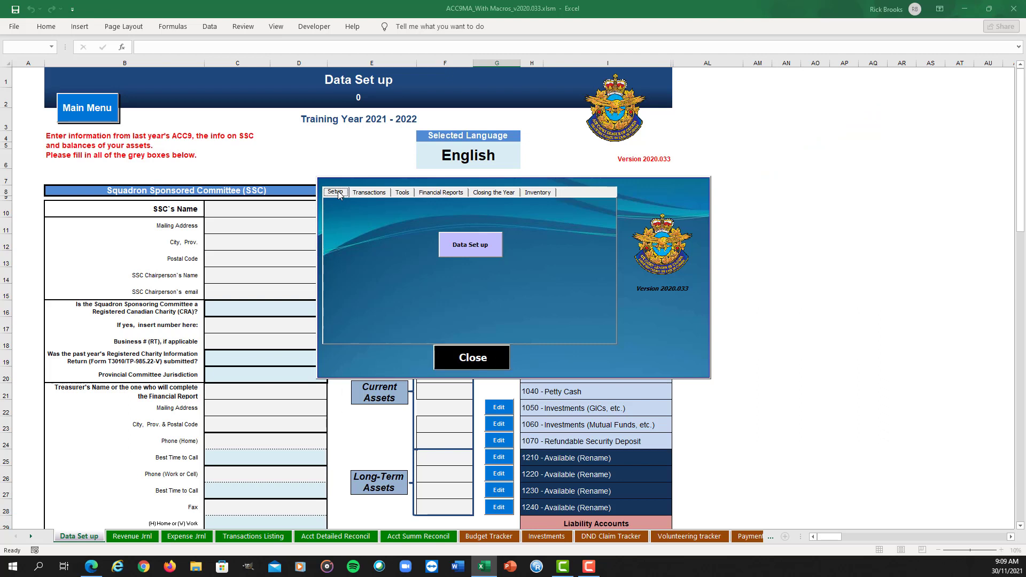
{"action": "left_click", "coordinate": [369, 192]}
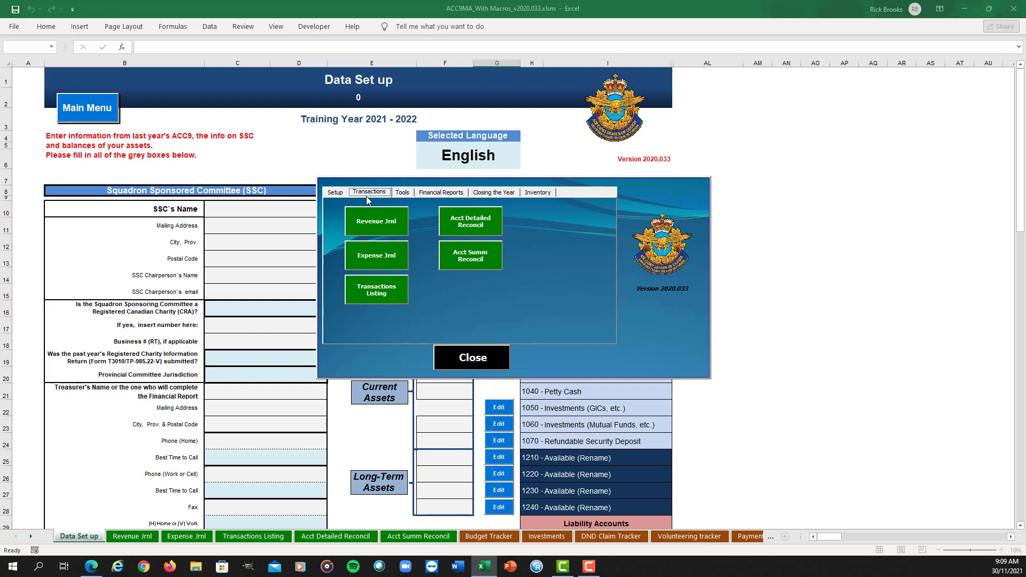
{"action": "left_click", "coordinate": [341, 194]}
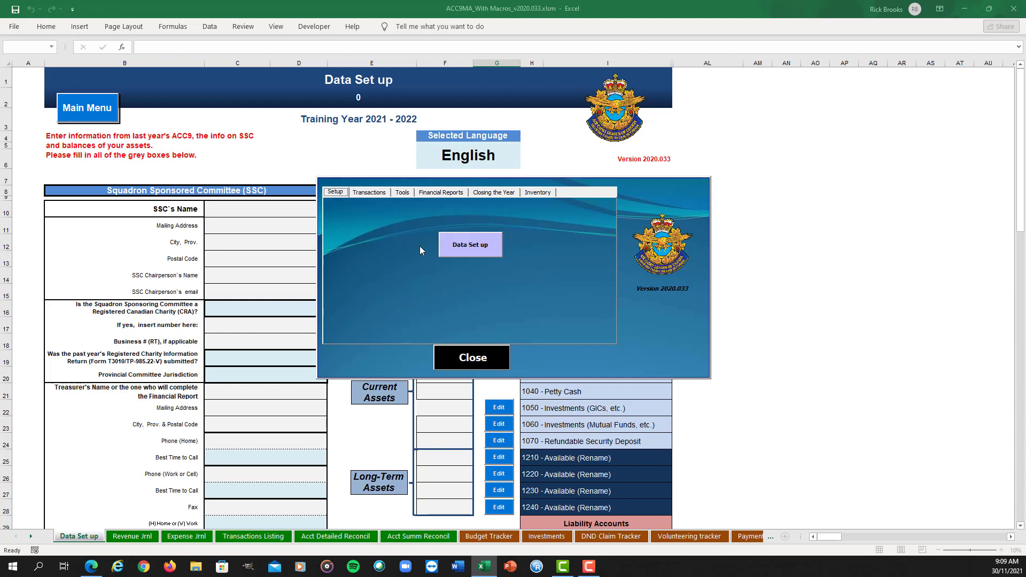
{"action": "left_click", "coordinate": [368, 193]}
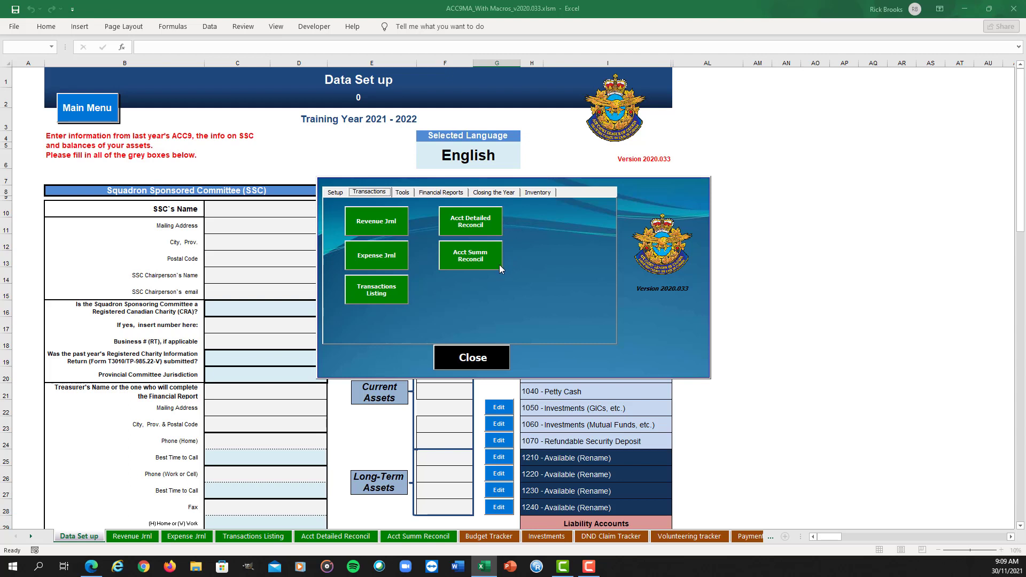
{"action": "left_click", "coordinate": [401, 192]}
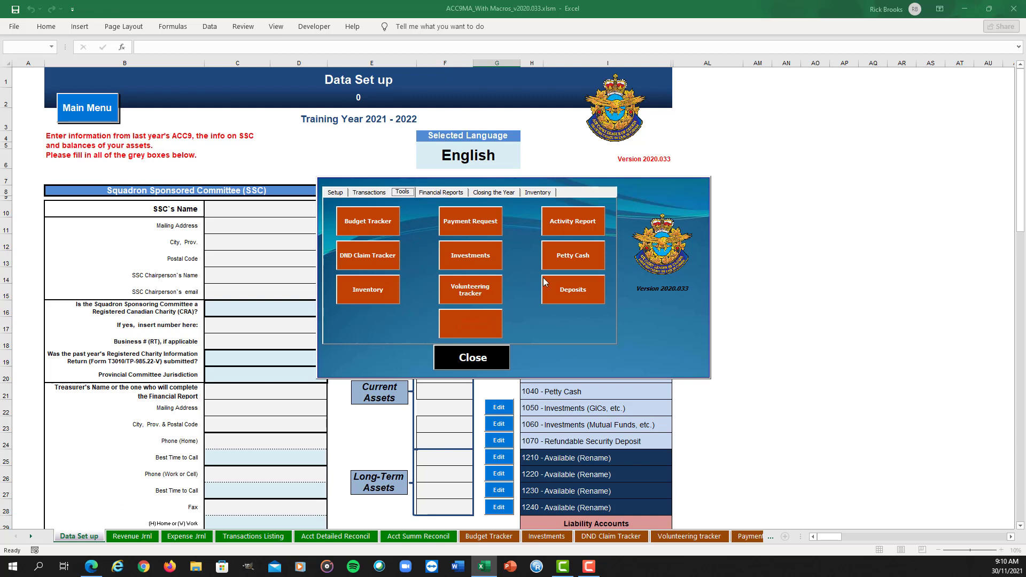
{"action": "left_click", "coordinate": [447, 193]}
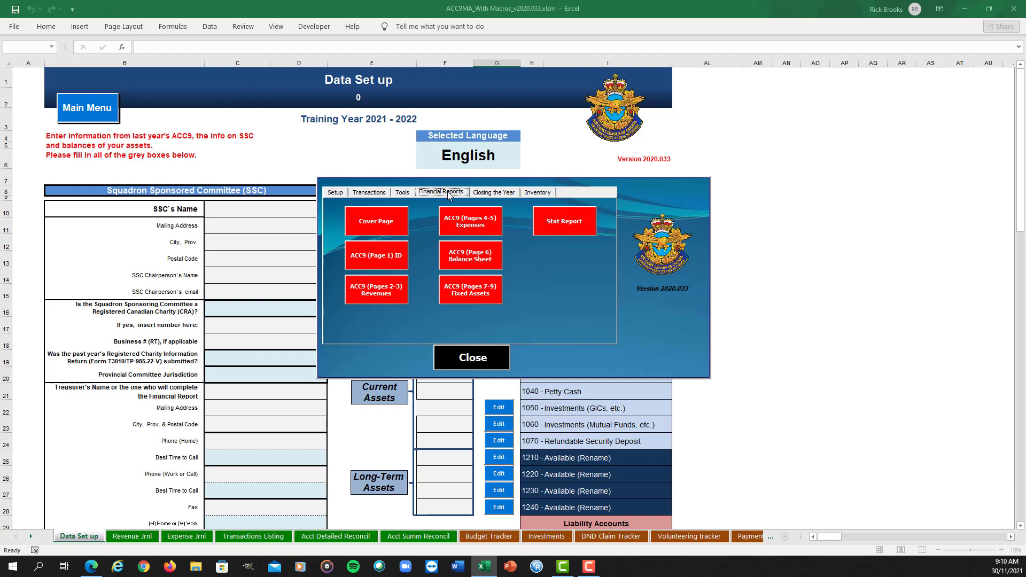
{"action": "left_click", "coordinate": [497, 193]}
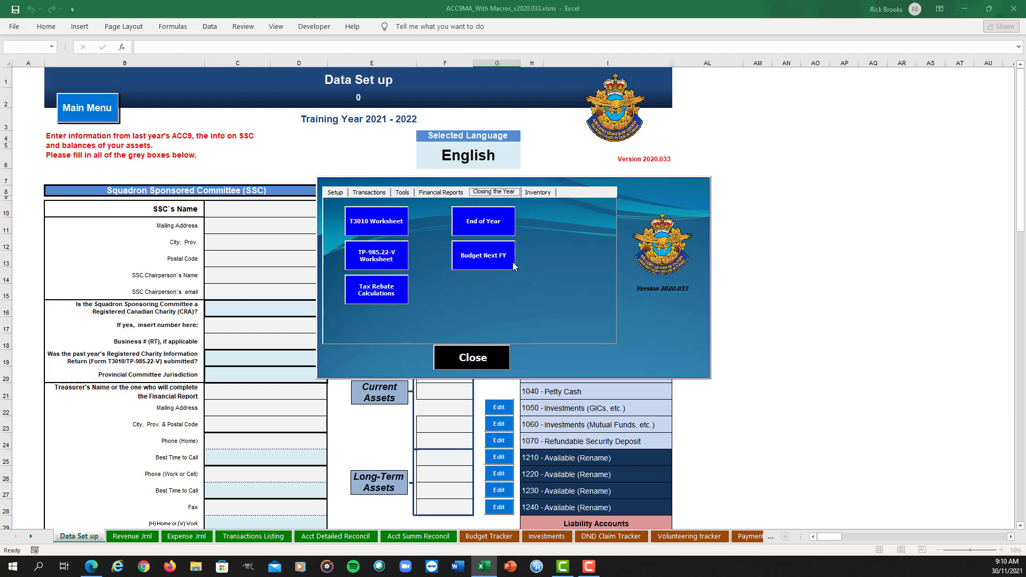
{"action": "left_click", "coordinate": [538, 193]}
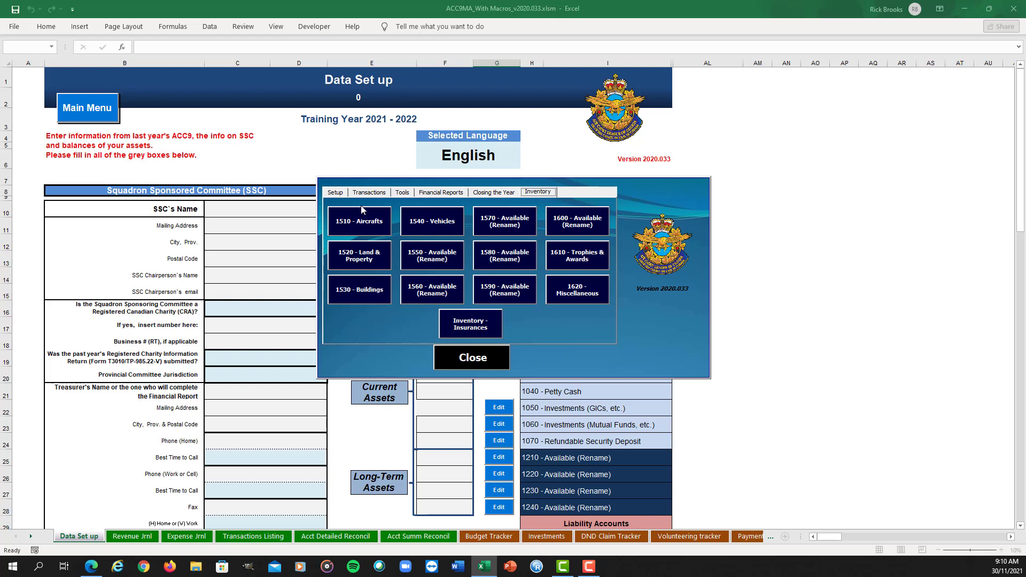
Step: Go to the Data Set up sheet from the pop-up menu, and reopen and close the Main Menu there
{"action": "left_click", "coordinate": [334, 193]}
{"action": "left_click", "coordinate": [474, 246]}
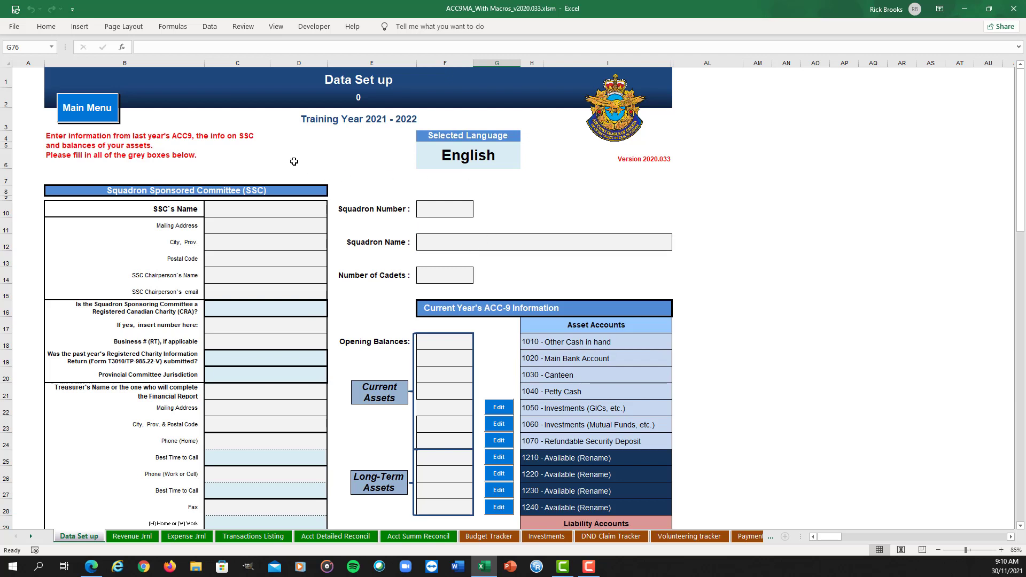
{"action": "left_click", "coordinate": [81, 112]}
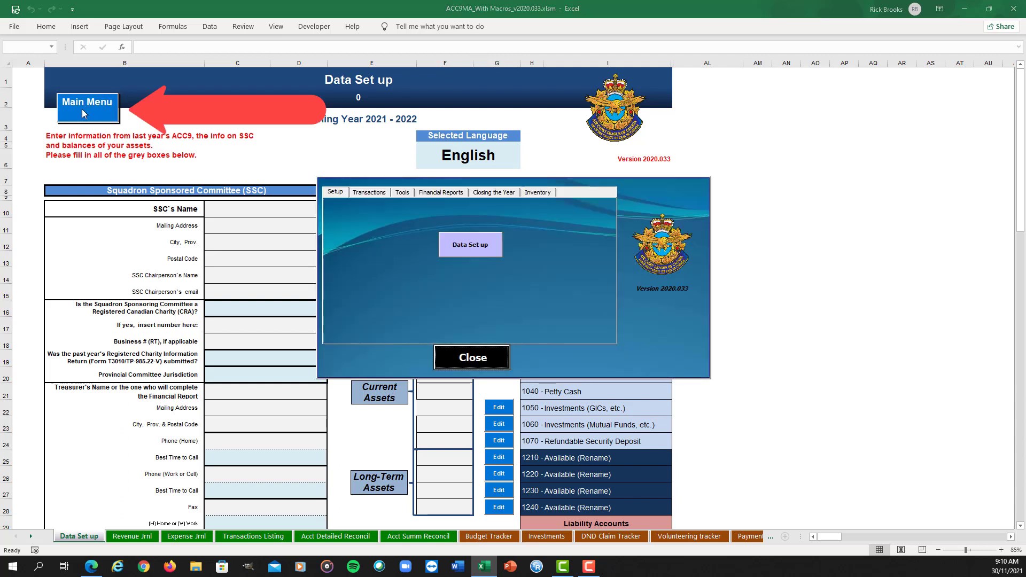
{"action": "left_click", "coordinate": [497, 366]}
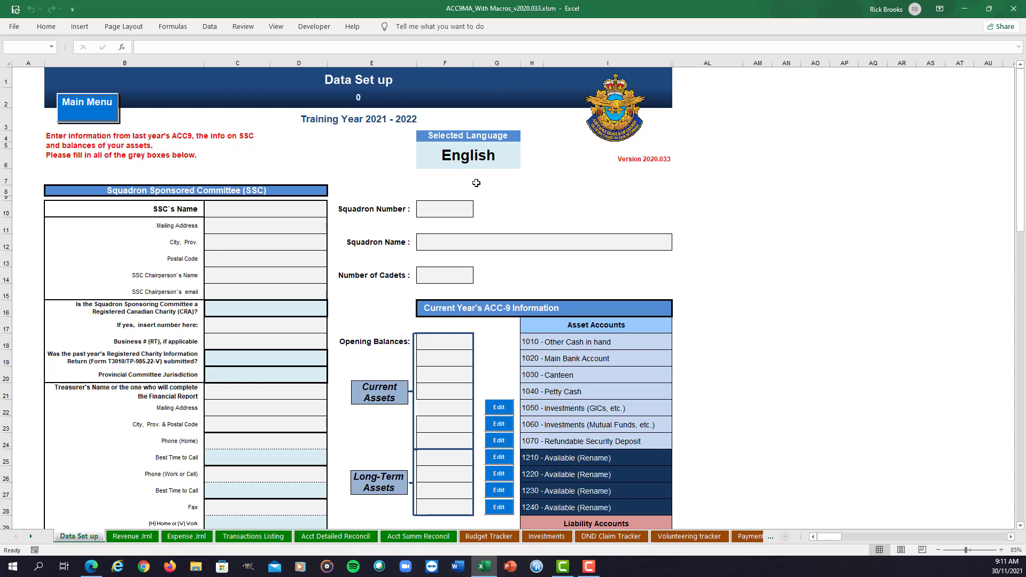
Step: Switch the workbook's selected language to Français and back to English
{"action": "left_click", "coordinate": [492, 158]}
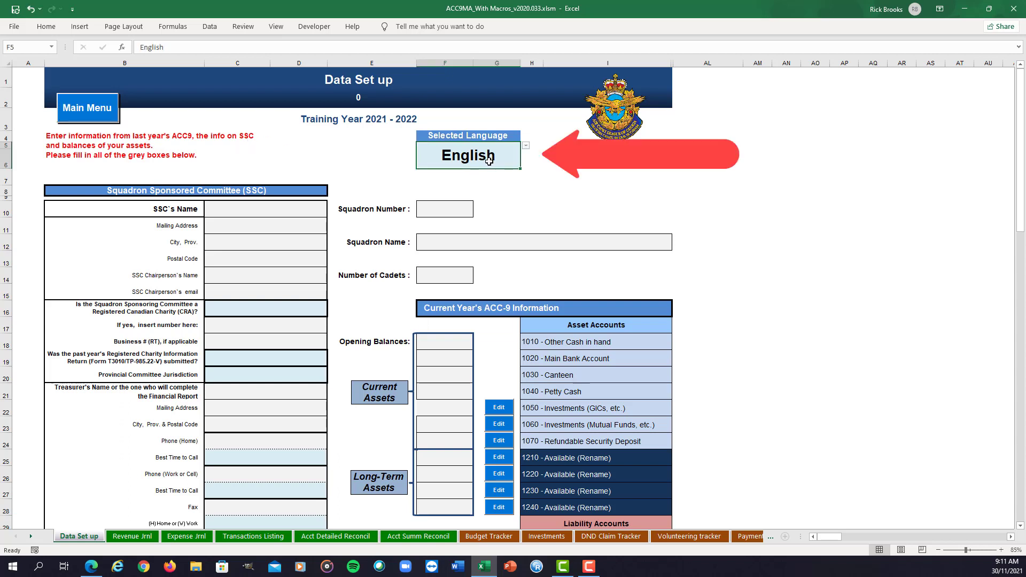
{"action": "left_click", "coordinate": [525, 146]}
{"action": "left_click", "coordinate": [478, 159]}
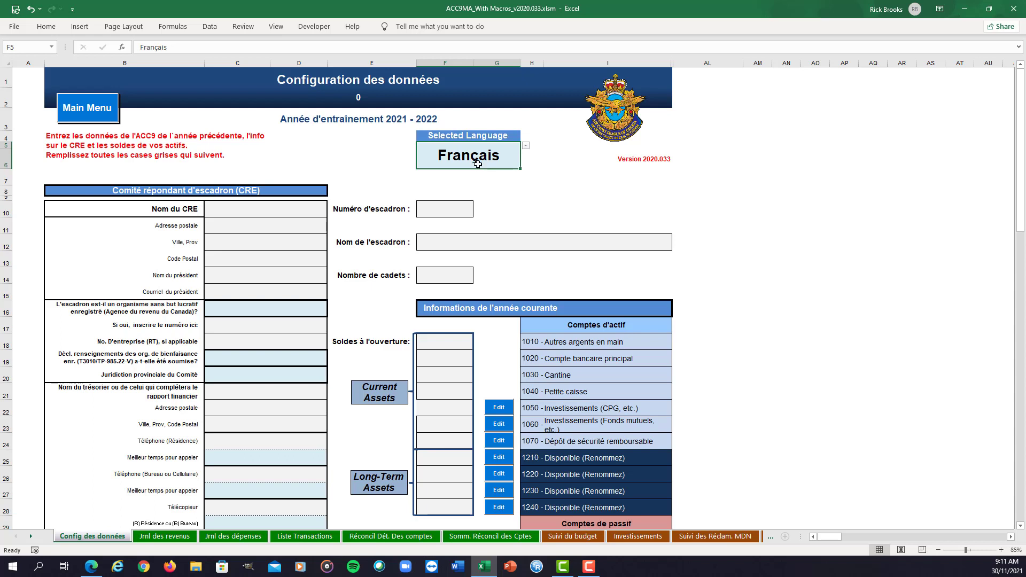
{"action": "left_click", "coordinate": [526, 146]}
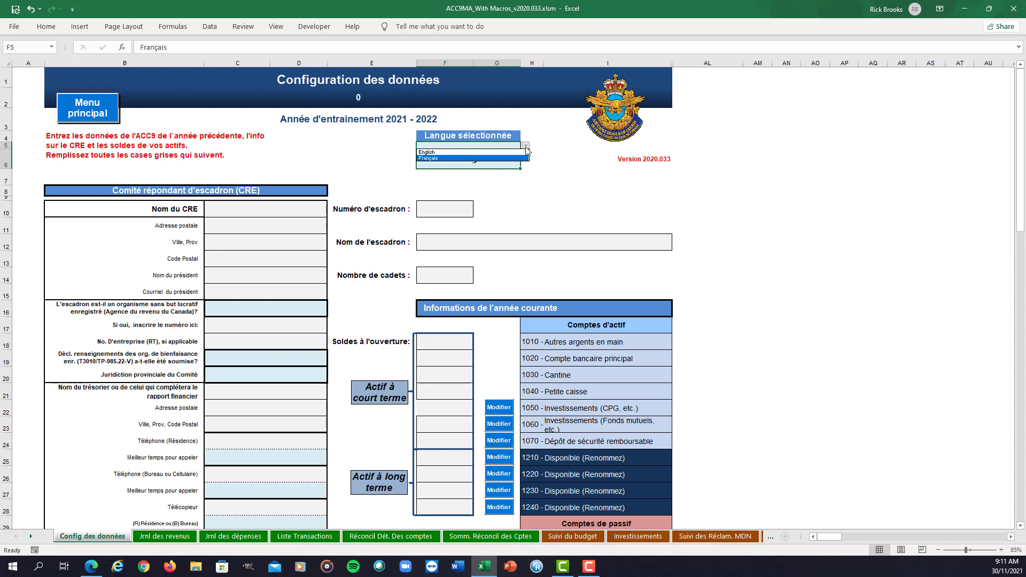
{"action": "left_click", "coordinate": [471, 152]}
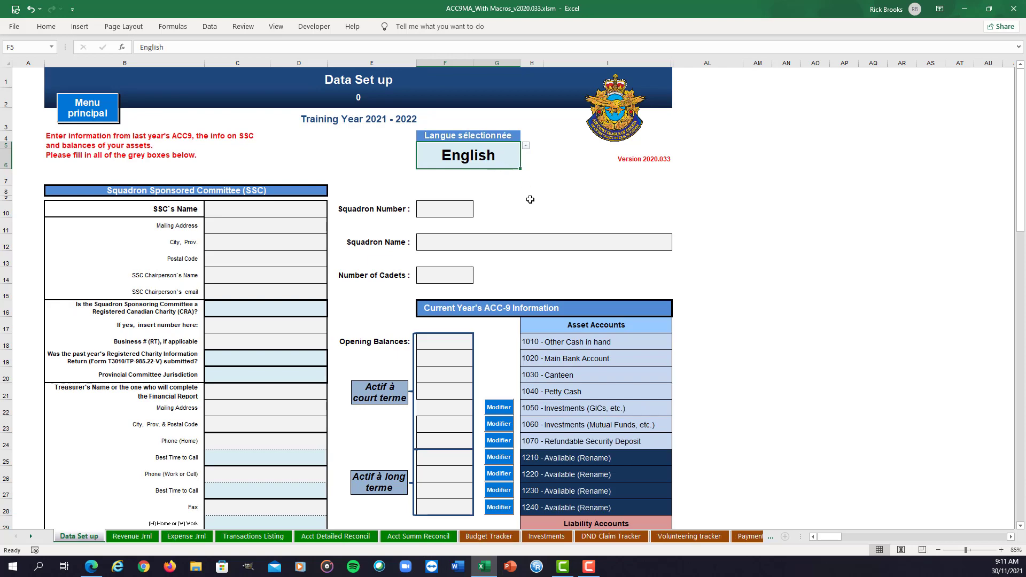
Step: Enter squadron number 123, squadron name Any Squadron and 100 as the number of cadets
{"action": "scroll", "coordinate": [533, 200], "scroll_direction": "down", "scroll_amount": 1}
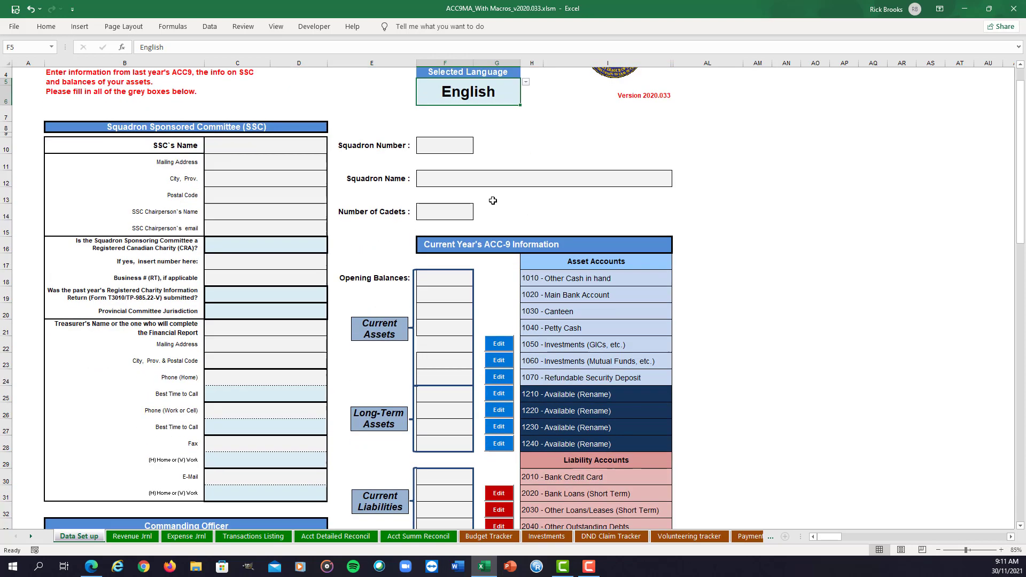
{"action": "left_click", "coordinate": [448, 146]}
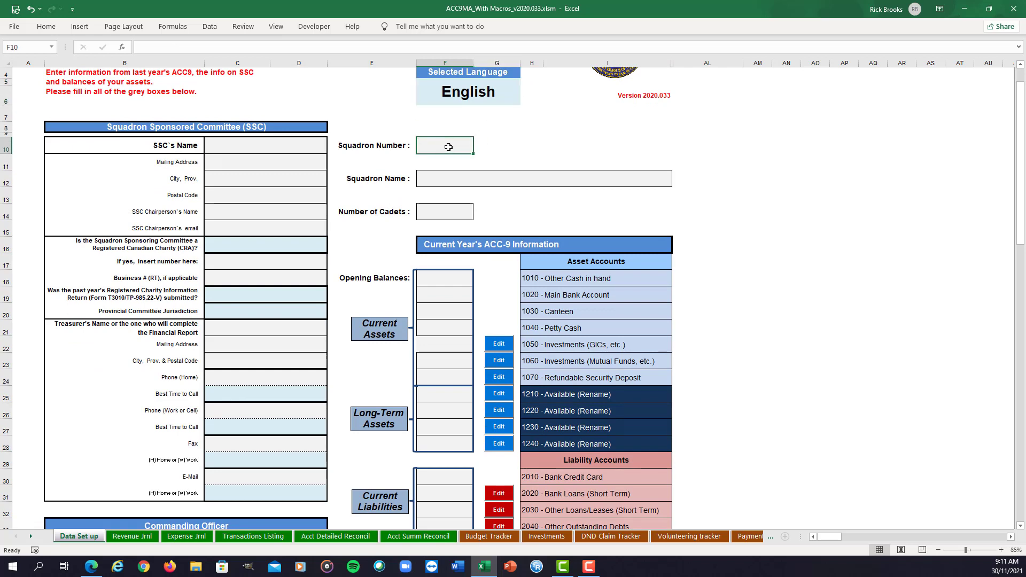
{"action": "type", "text": "123"}
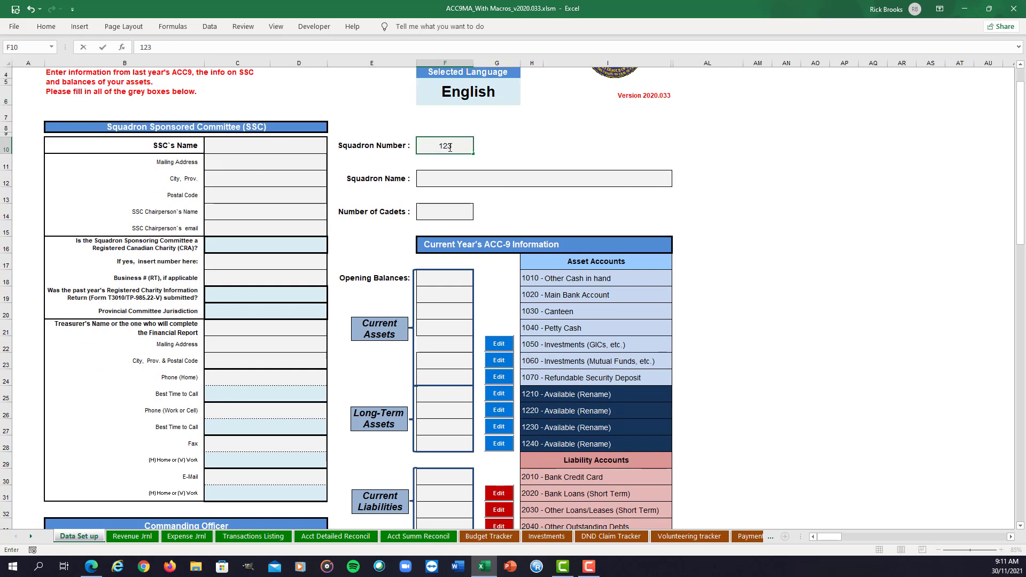
{"action": "left_click", "coordinate": [438, 180]}
{"action": "type", "text": "An"}
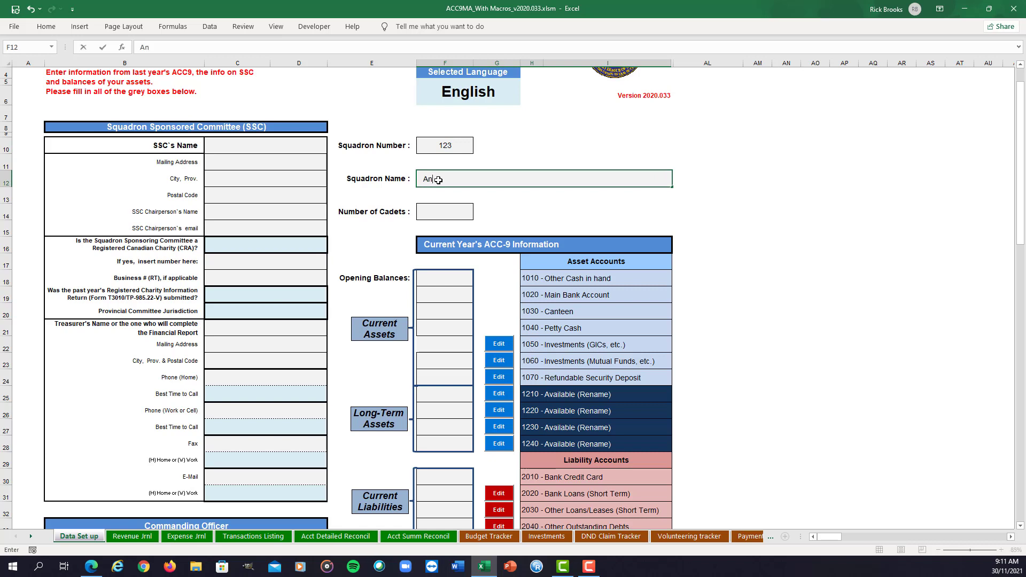
{"action": "type", "text": "y Squadron"}
{"action": "left_click", "coordinate": [426, 213]}
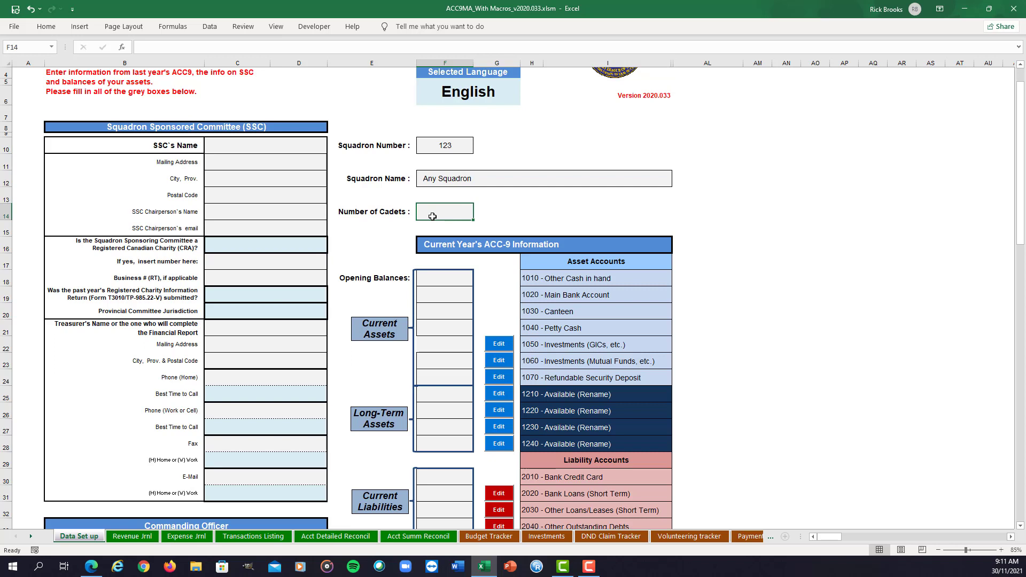
{"action": "type", "text": "100"}
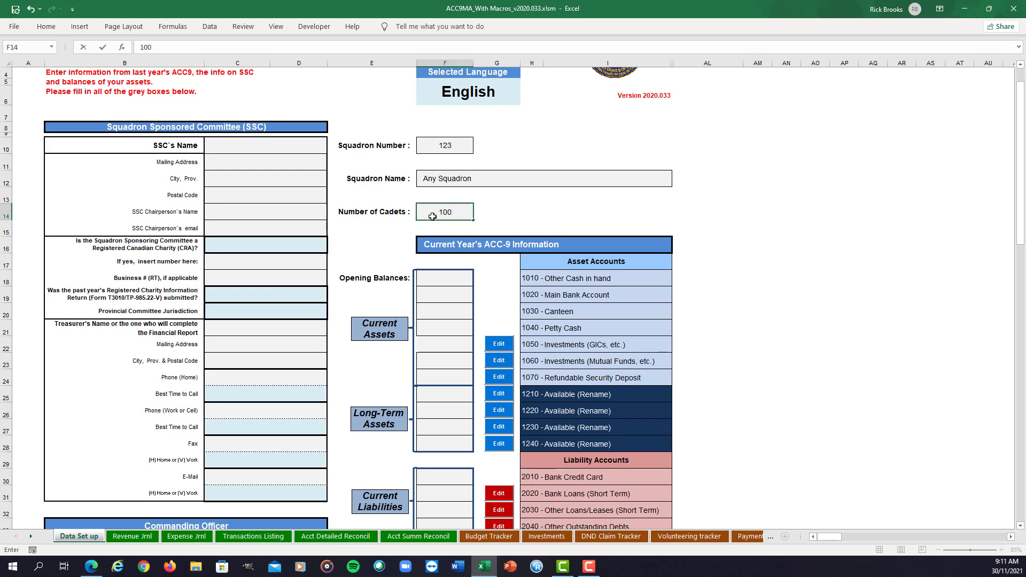
Step: Enter opening balances of 10000 for Main Bank Account, 100 for Canteen and 200 for Petty Cash
{"action": "scroll", "coordinate": [430, 217], "scroll_direction": "down", "scroll_amount": 1}
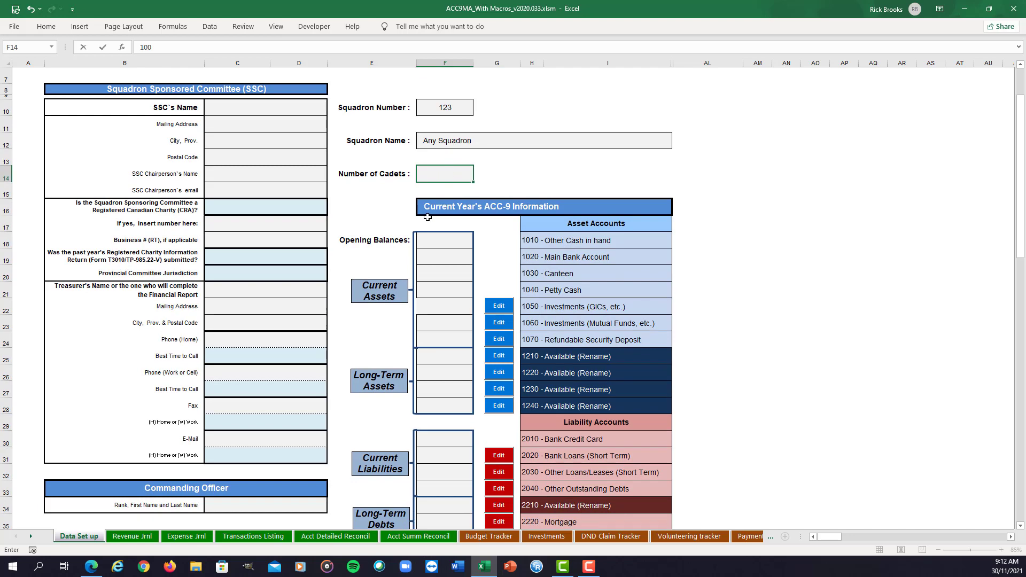
{"action": "scroll", "coordinate": [427, 217], "scroll_direction": "down", "scroll_amount": 1}
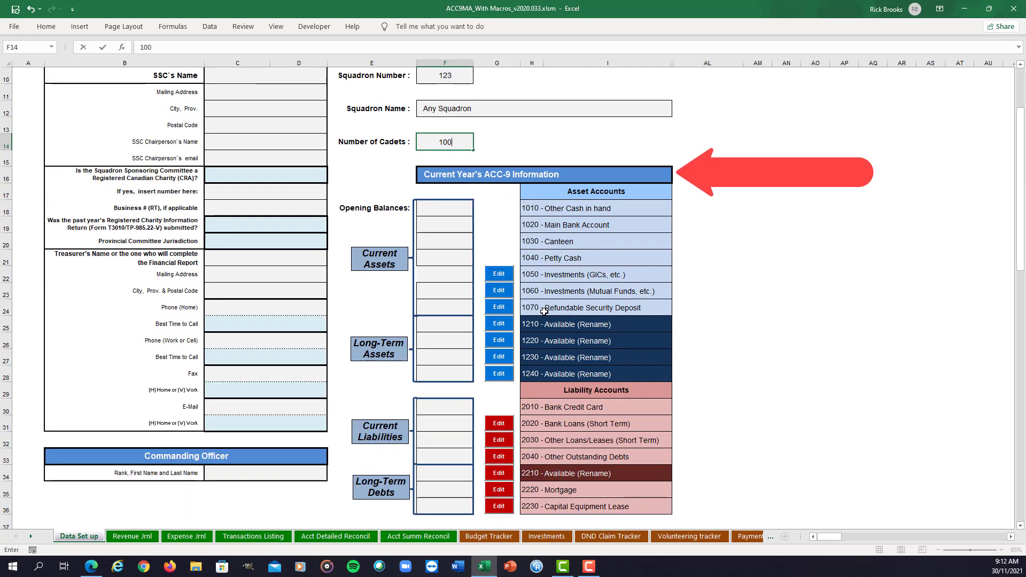
{"action": "left_click", "coordinate": [441, 226]}
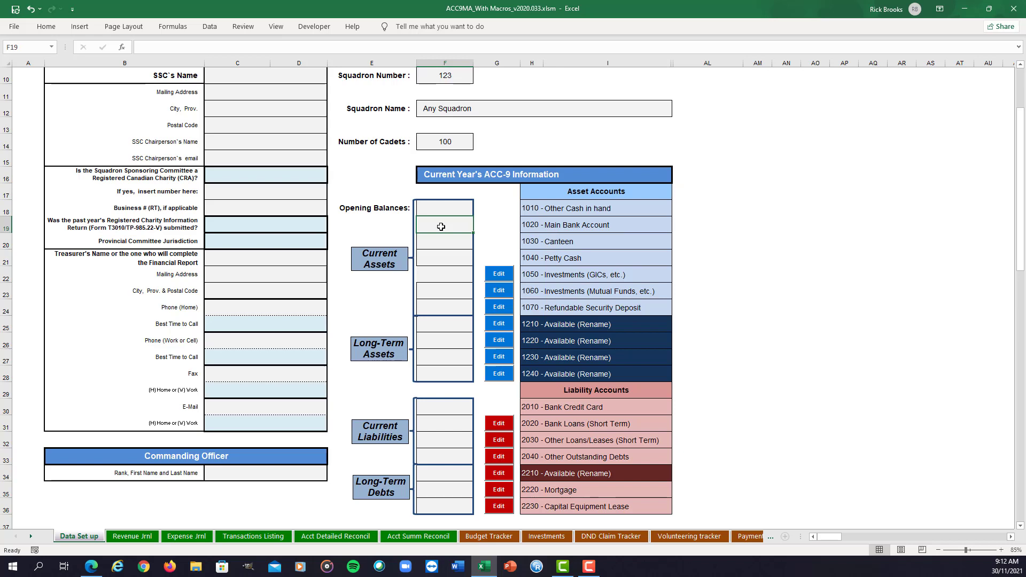
{"action": "type", "text": "10000"}
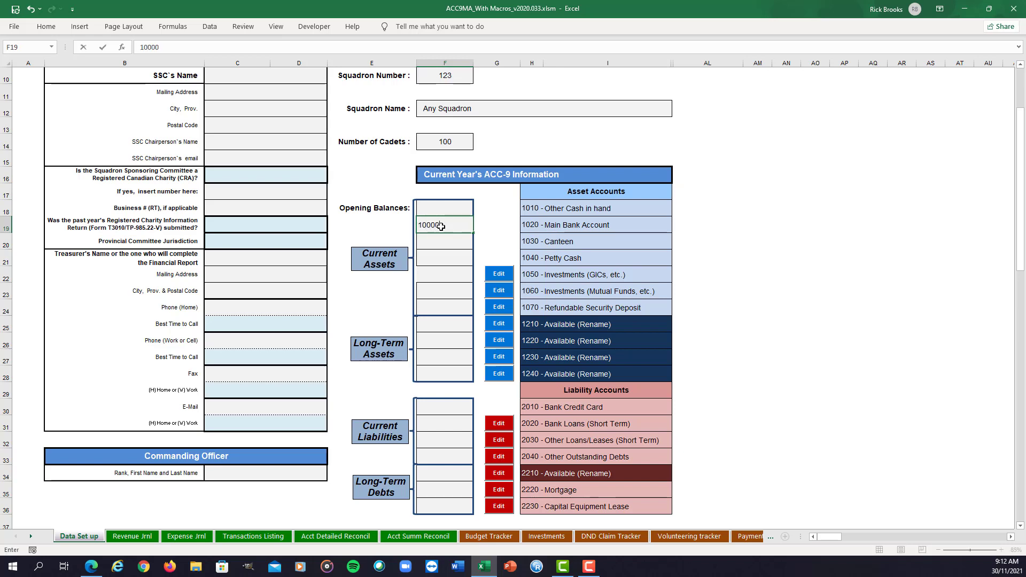
{"action": "left_click", "coordinate": [441, 243]}
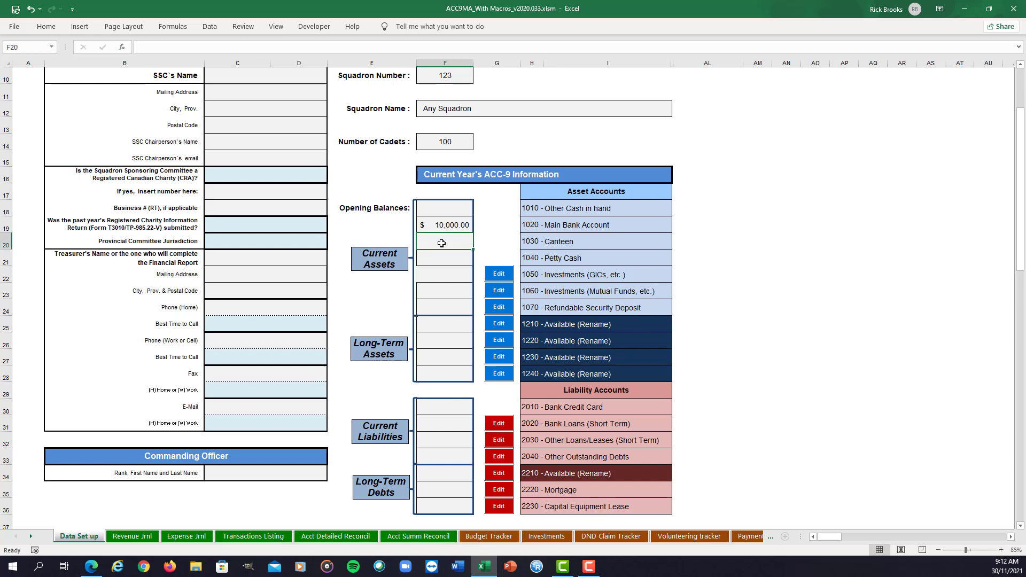
{"action": "type", "text": "100"}
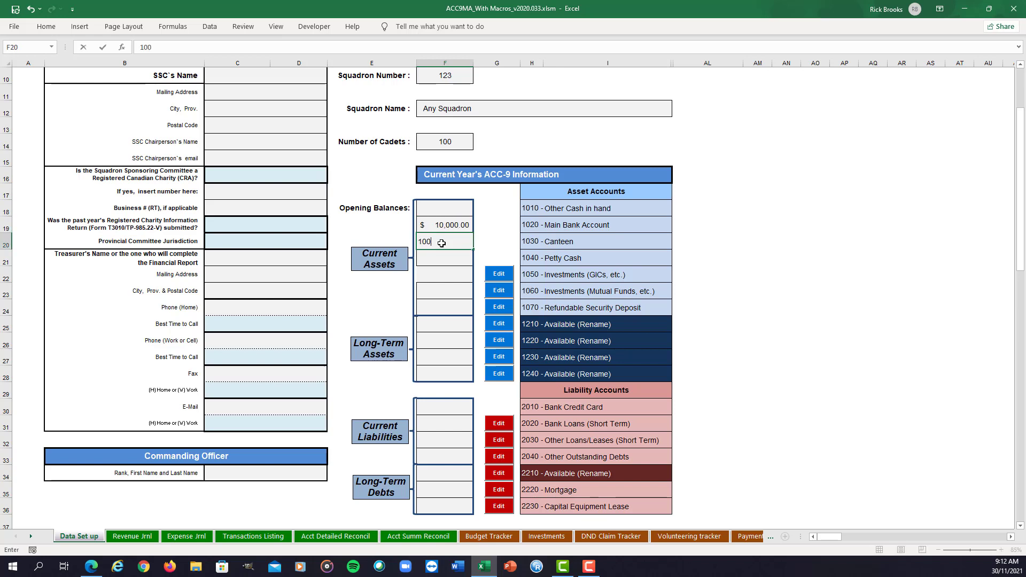
{"action": "left_click", "coordinate": [445, 259]}
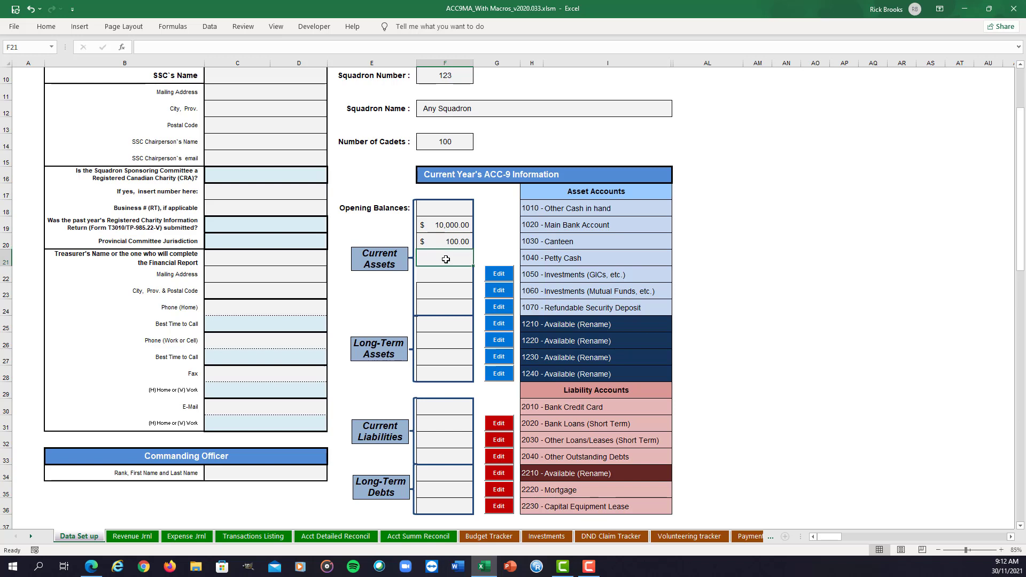
{"action": "type", "text": "200"}
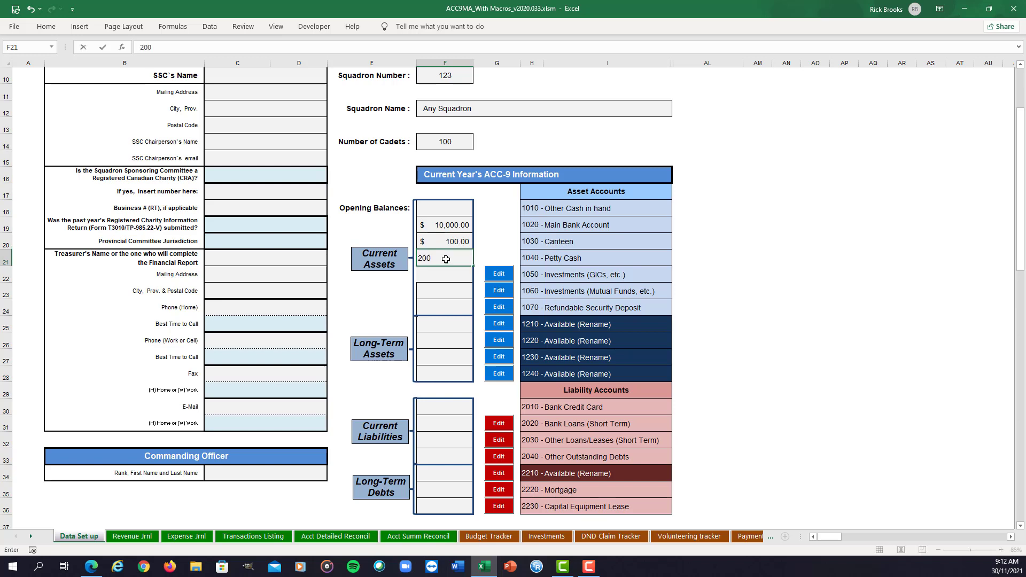
{"action": "left_click", "coordinate": [448, 289]}
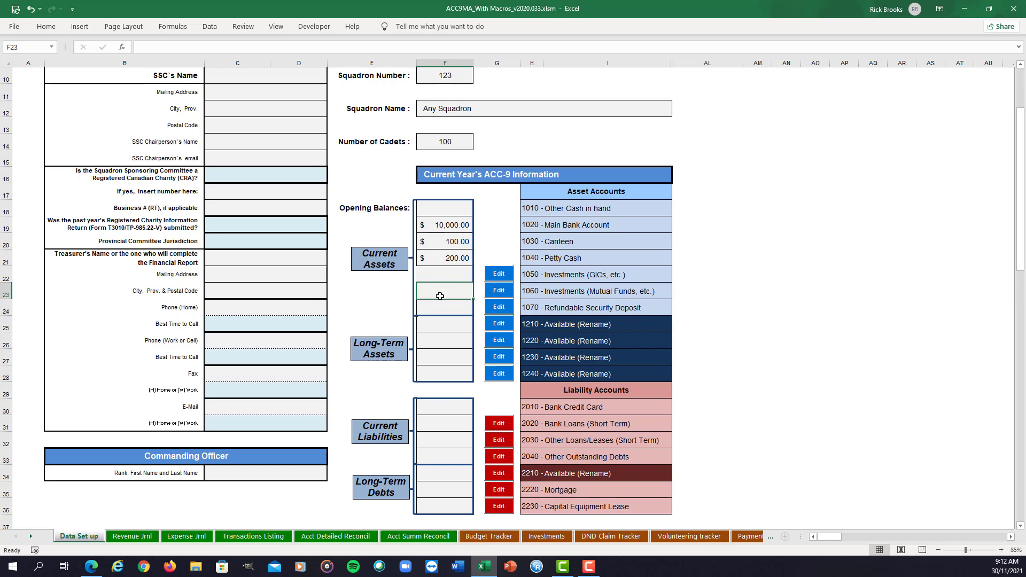
{"action": "left_click", "coordinate": [442, 305]}
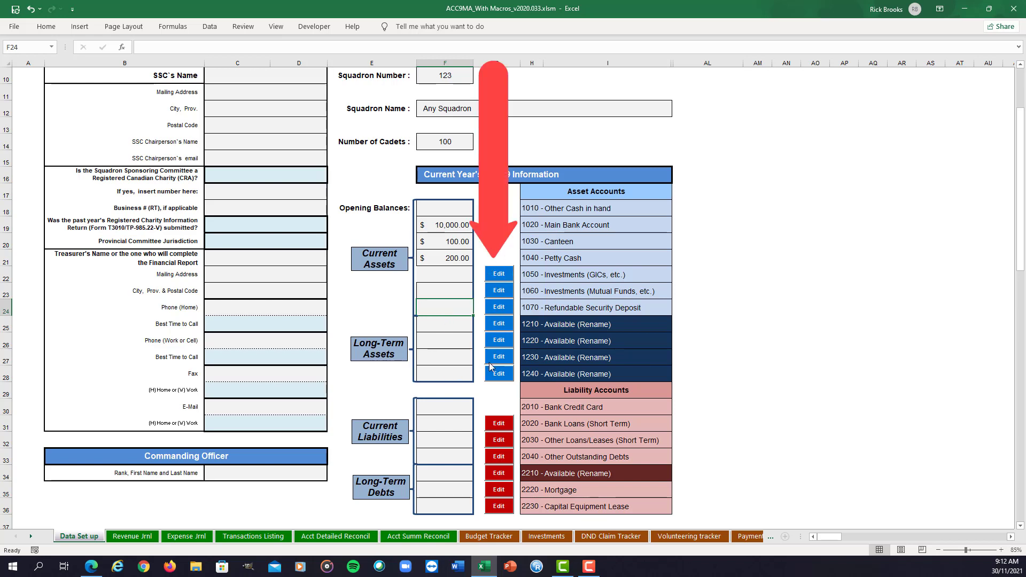
Step: View the French and English name settings of asset account 1050 and cancel without updating them
{"action": "left_click", "coordinate": [502, 274]}
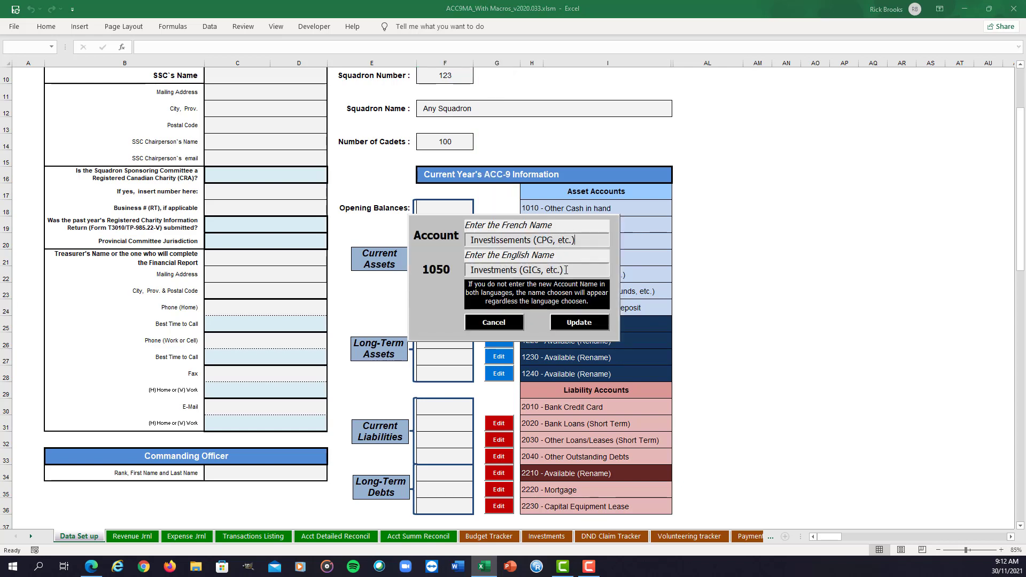
{"action": "left_click", "coordinate": [505, 327]}
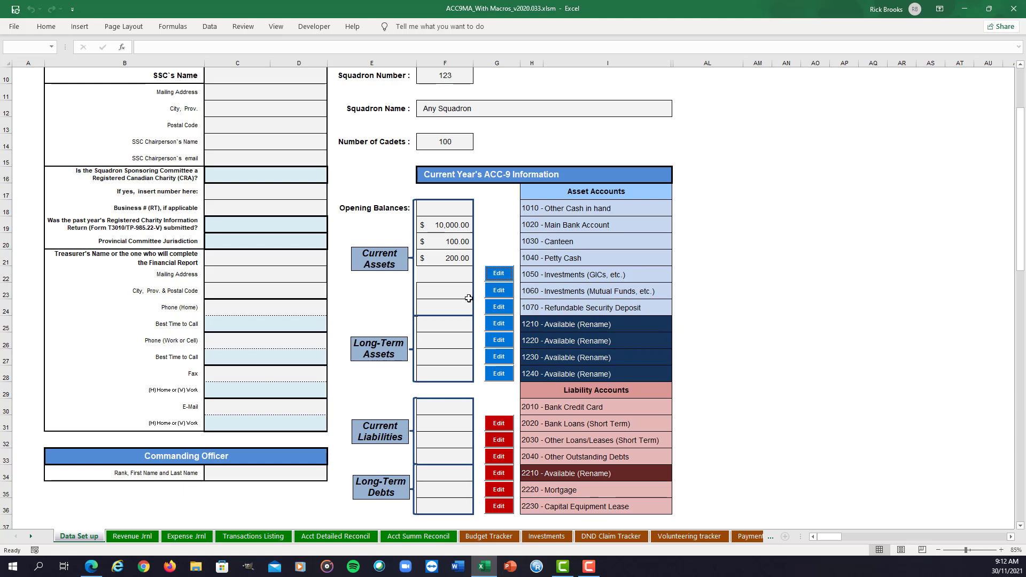
{"action": "scroll", "coordinate": [468, 298], "scroll_direction": "down", "scroll_amount": 1}
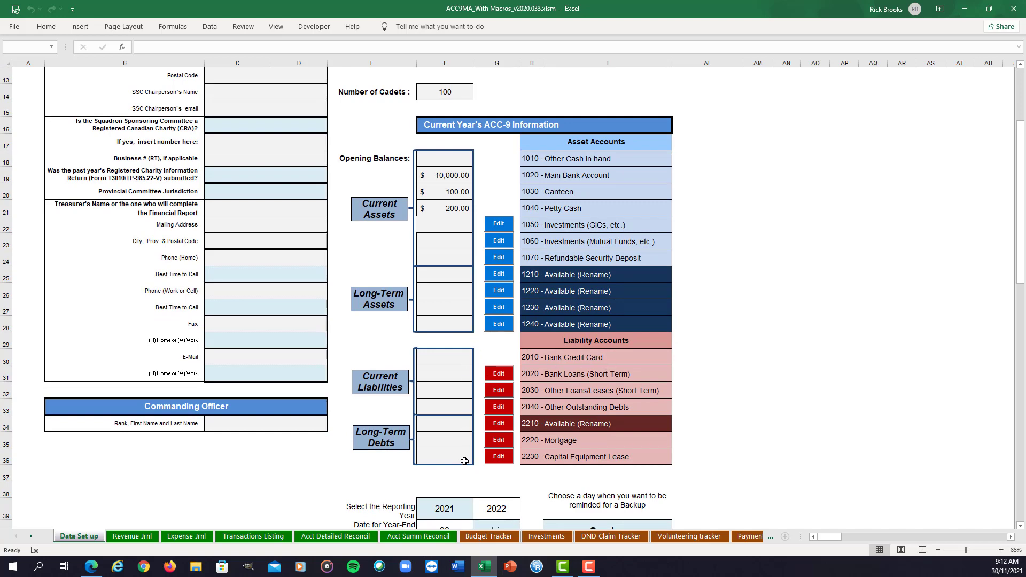
Step: Enter Any Sponsor as the SSC's name, leaving the mailing address and chairperson fields blank
{"action": "scroll", "coordinate": [430, 455], "scroll_direction": "up", "scroll_amount": 3}
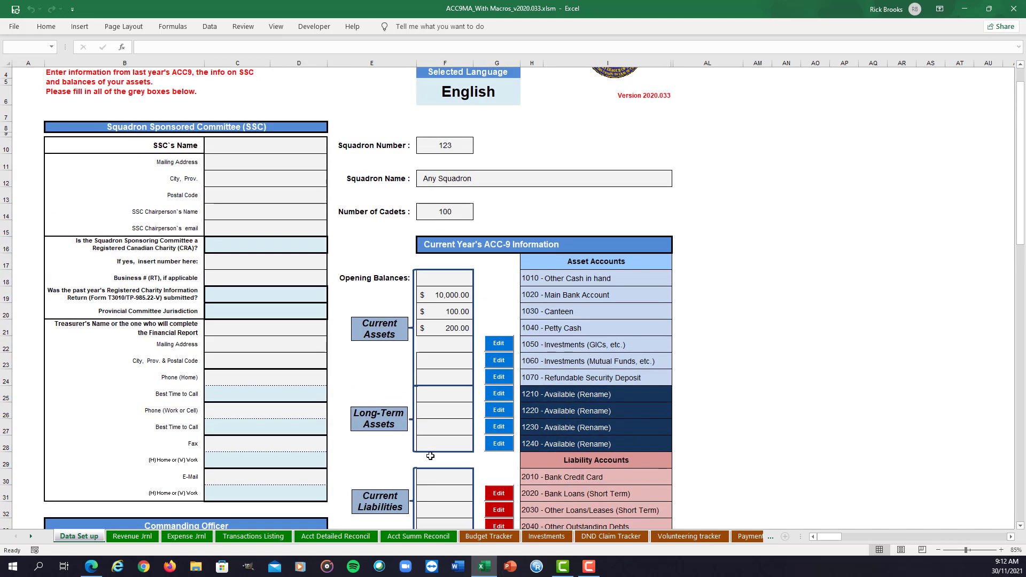
{"action": "scroll", "coordinate": [178, 232], "scroll_direction": "down", "scroll_amount": 1}
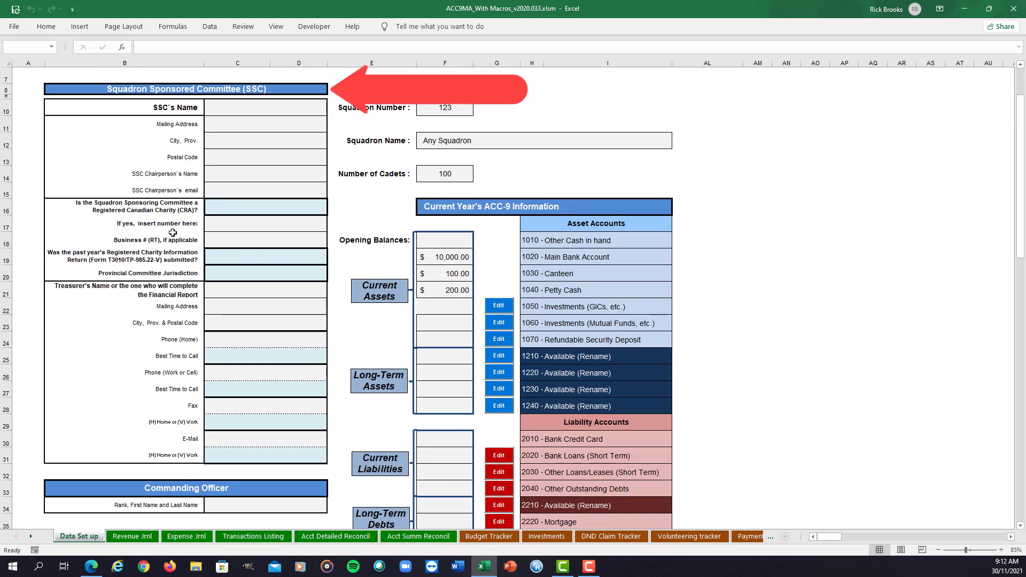
{"action": "left_click", "coordinate": [222, 108]}
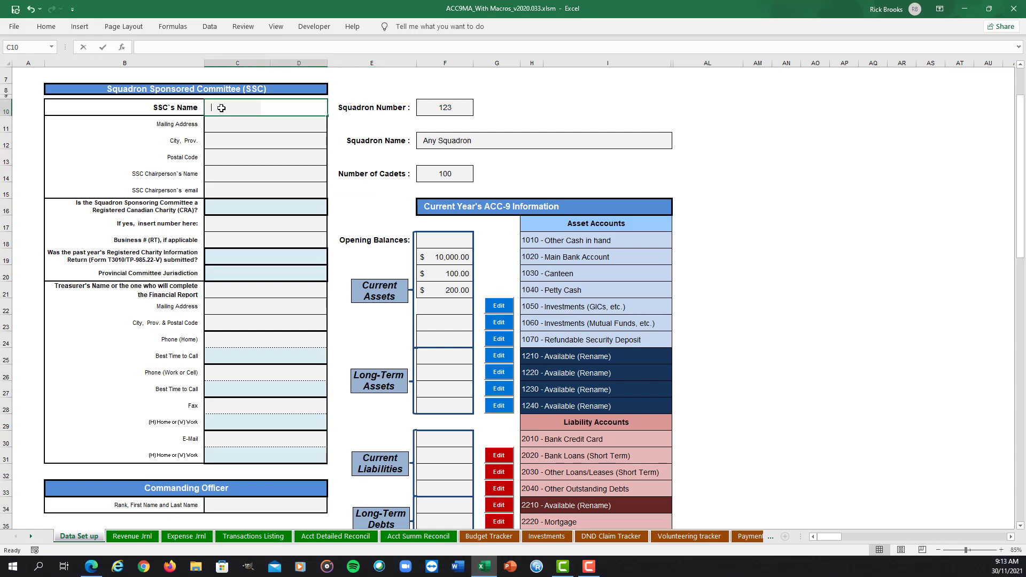
{"action": "type", "text": "Any"}
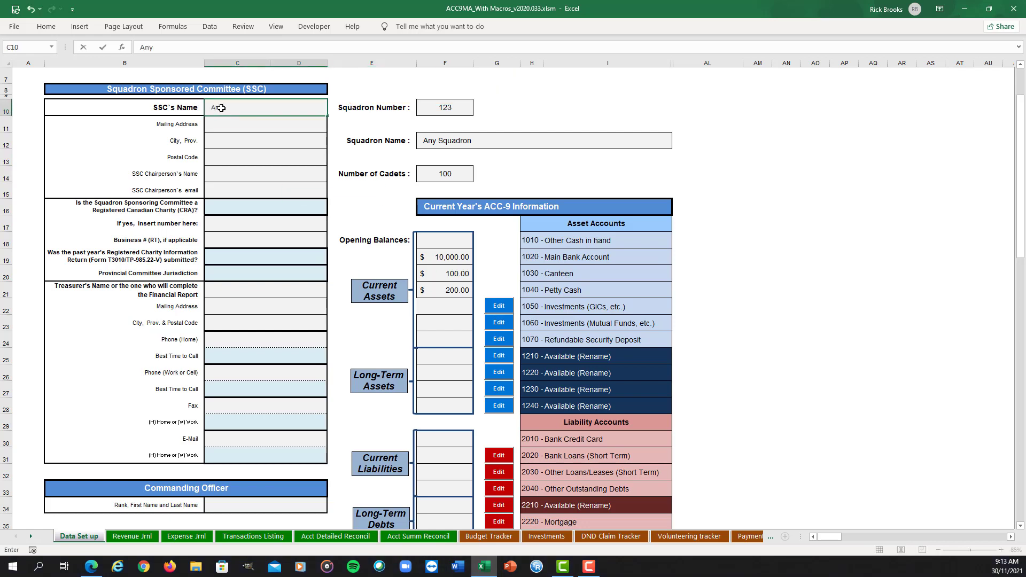
{"action": "type", "text": " Sponsor"}
{"action": "left_click", "coordinate": [224, 127]}
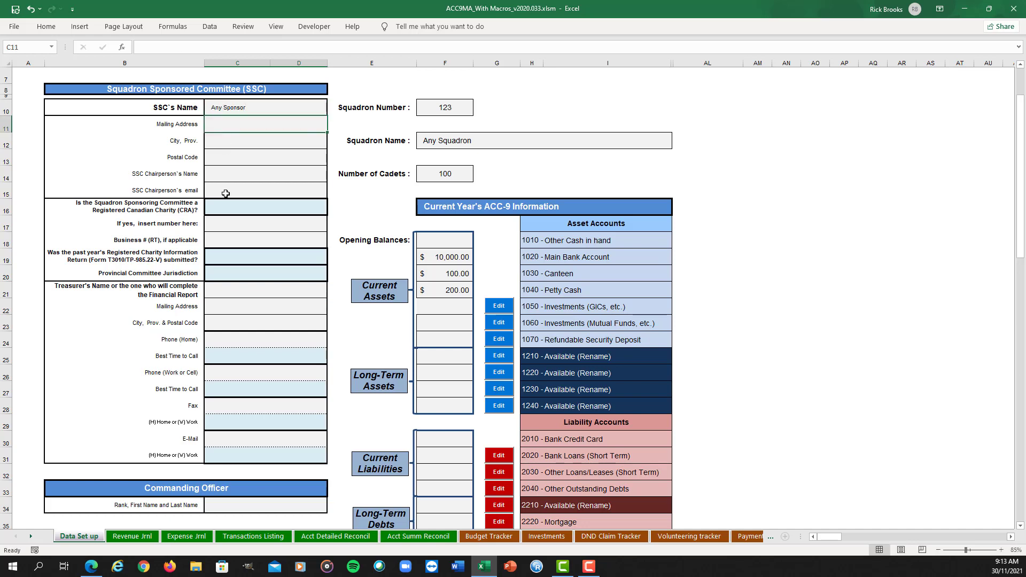
{"action": "left_click", "coordinate": [225, 177]}
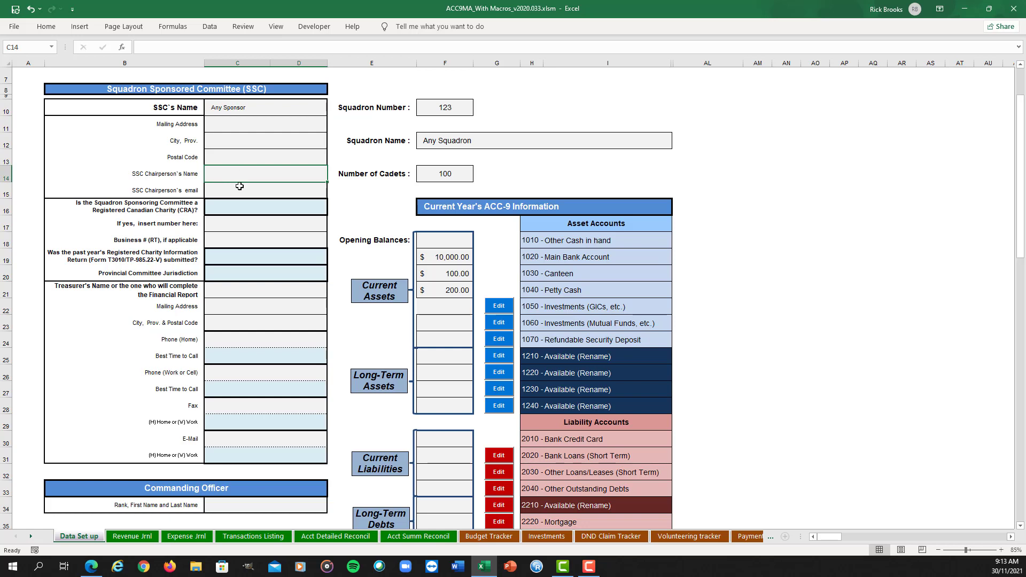
{"action": "left_click", "coordinate": [240, 186]}
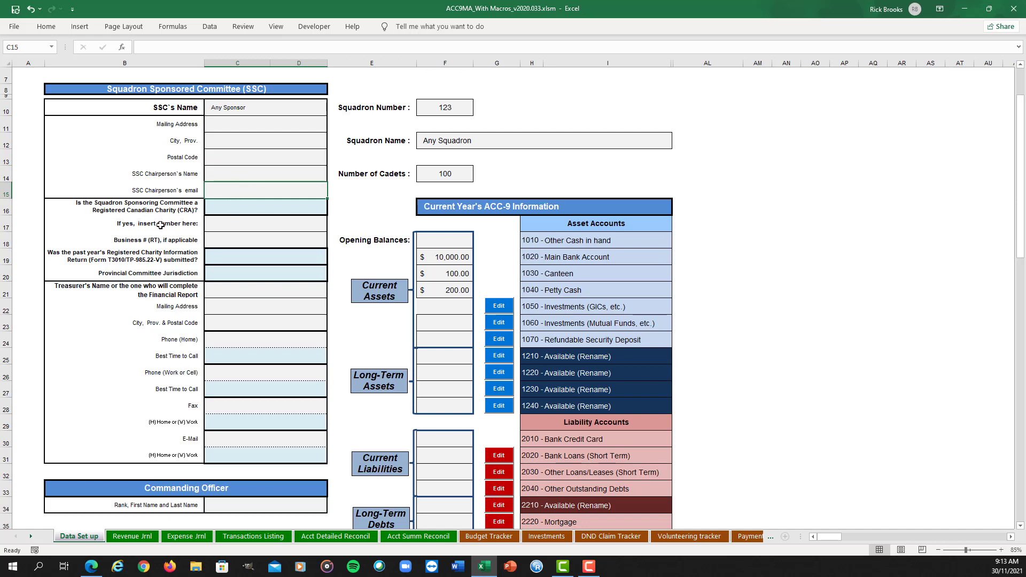
Step: Answer Yes to the registered Canadian charity question and Yes to whether the past year's charity information return was submitted
{"action": "left_click", "coordinate": [242, 212]}
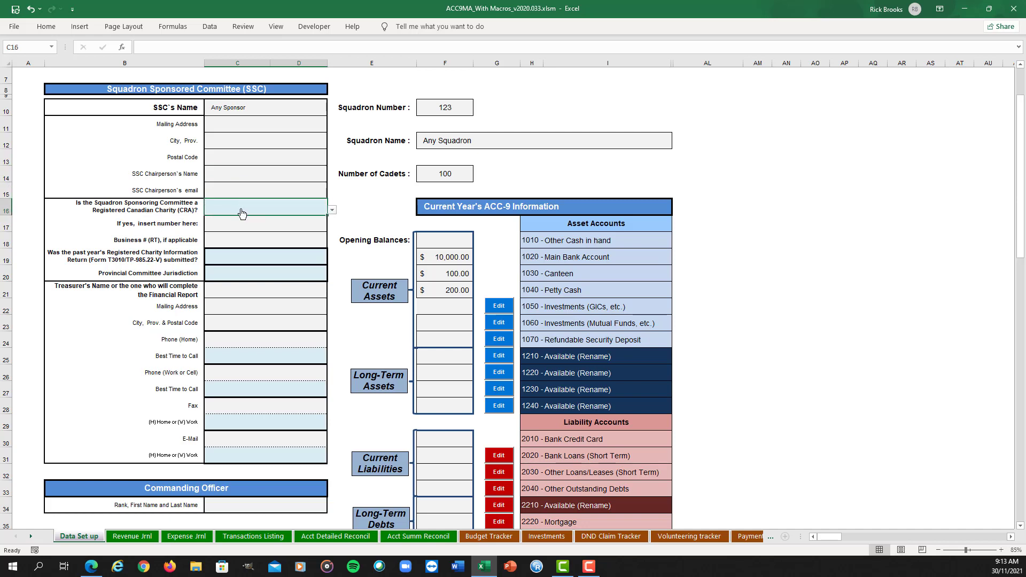
{"action": "left_click", "coordinate": [332, 210]}
{"action": "left_click", "coordinate": [249, 219]}
{"action": "left_click", "coordinate": [248, 229]}
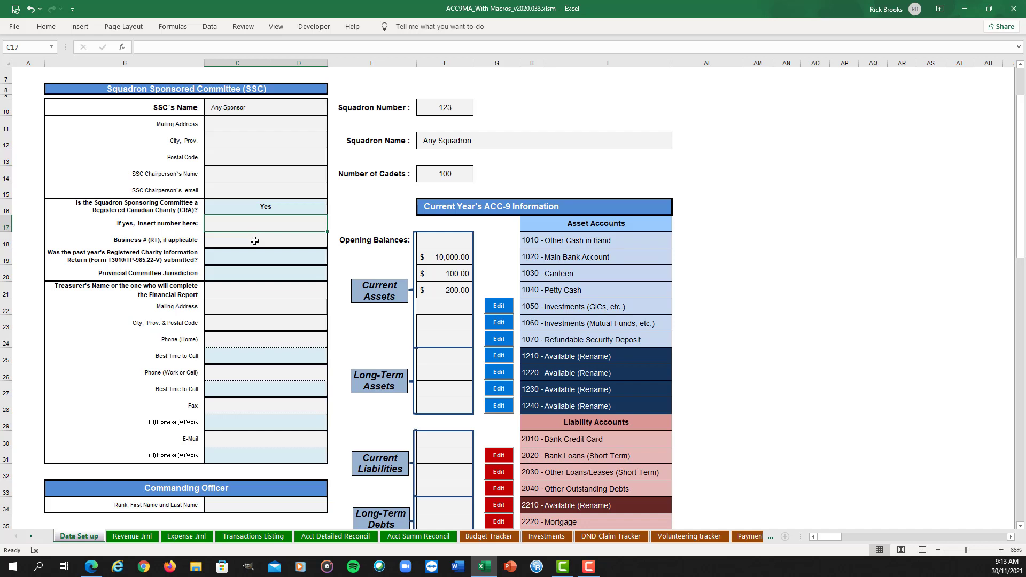
{"action": "left_click", "coordinate": [254, 241]}
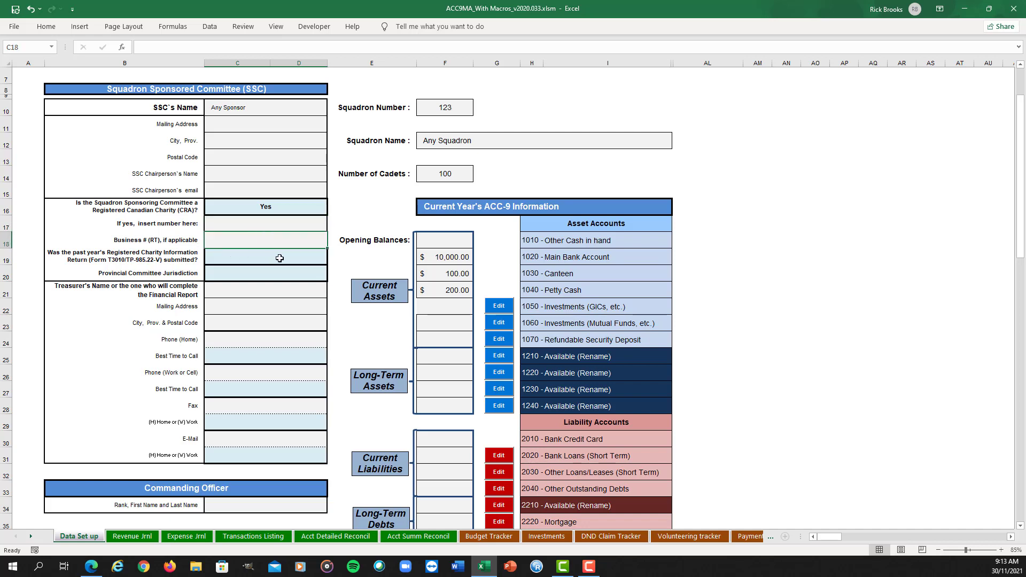
{"action": "left_click", "coordinate": [235, 256]}
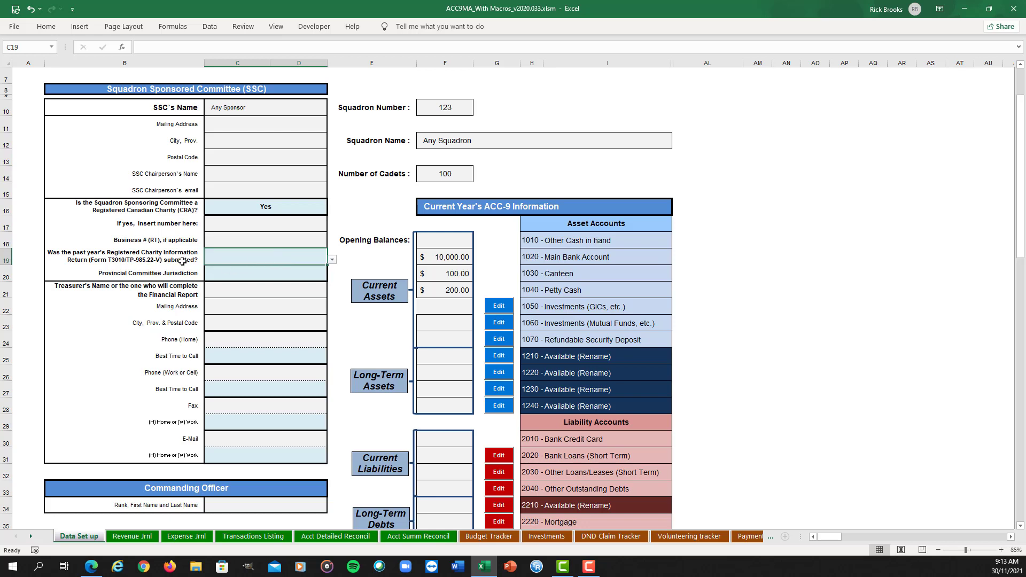
{"action": "left_click", "coordinate": [332, 259]}
{"action": "left_click", "coordinate": [305, 268]}
Step: Set the Provincial Committee Jurisdiction to Ontario
{"action": "left_click", "coordinate": [257, 279]}
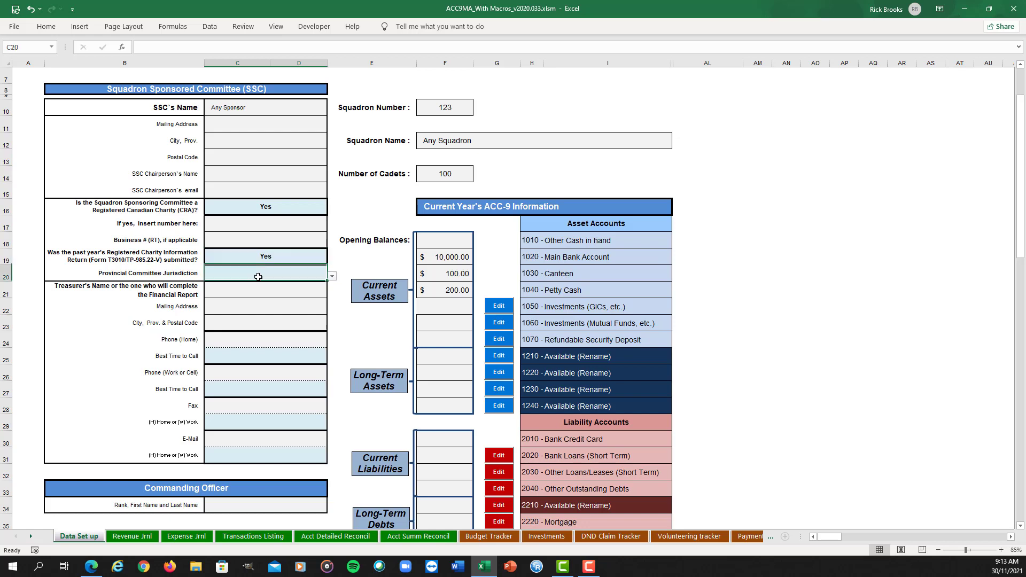
{"action": "left_click", "coordinate": [332, 277]}
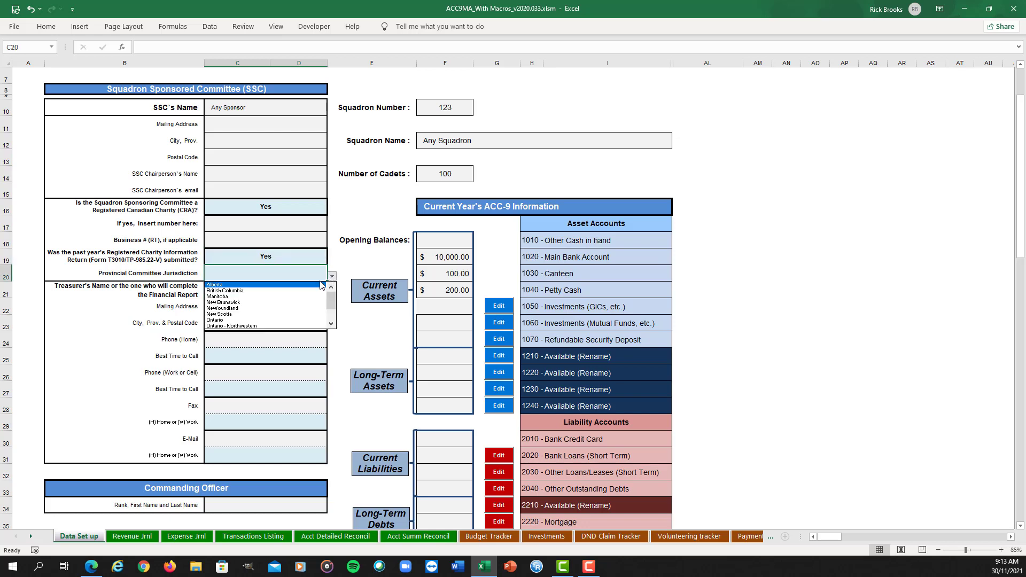
{"action": "left_click", "coordinate": [243, 321]}
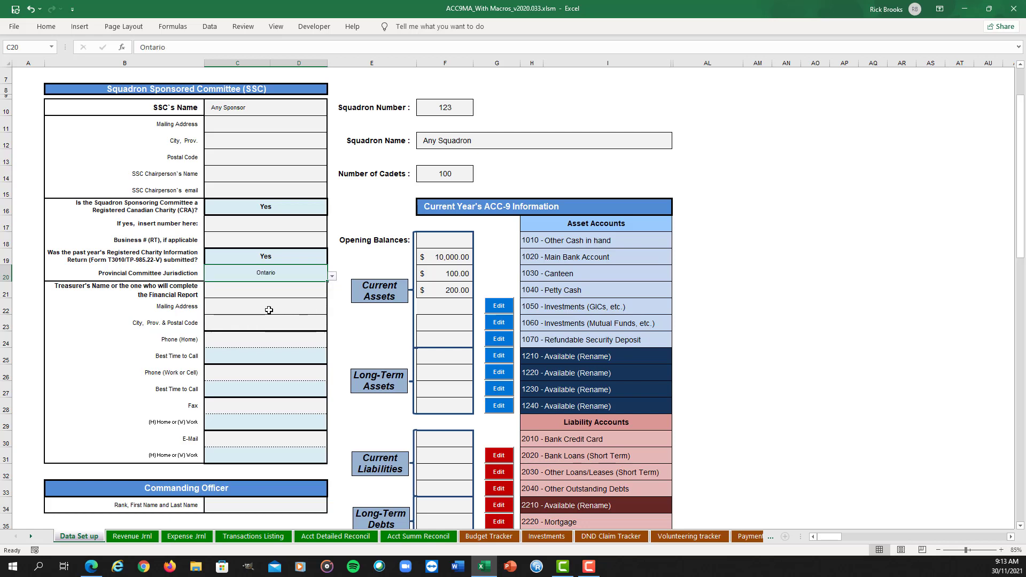
Step: Look over the treasurer's contact fields and the Commanding Officer's rank and name field
{"action": "scroll", "coordinate": [259, 310], "scroll_direction": "down", "scroll_amount": 1}
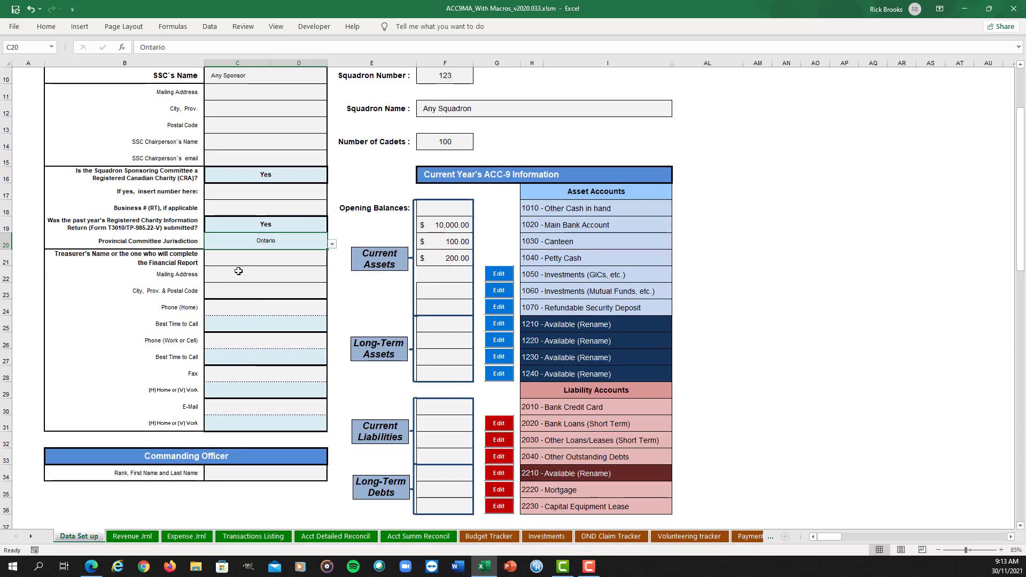
{"action": "left_click", "coordinate": [237, 258]}
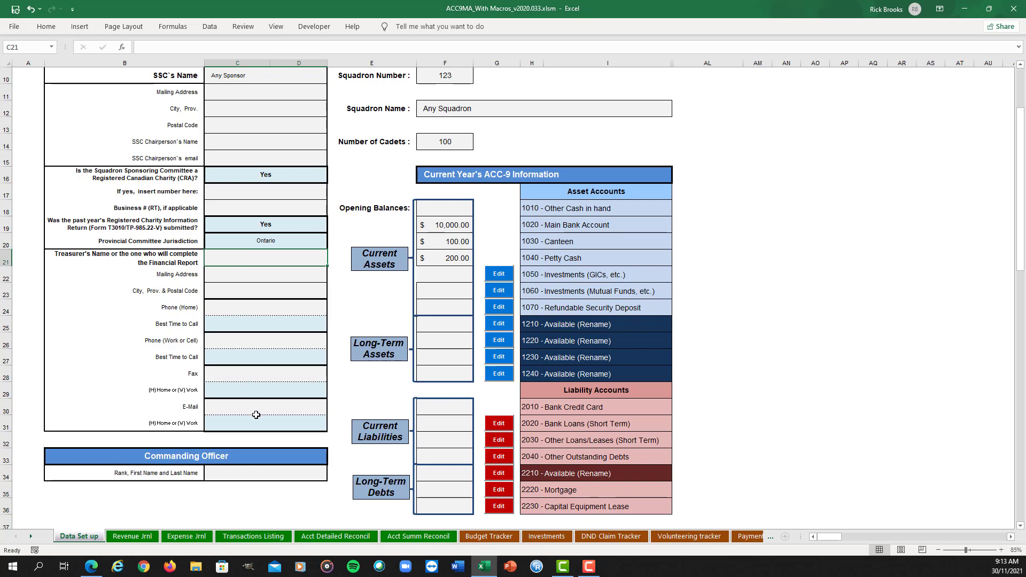
{"action": "left_click", "coordinate": [249, 472]}
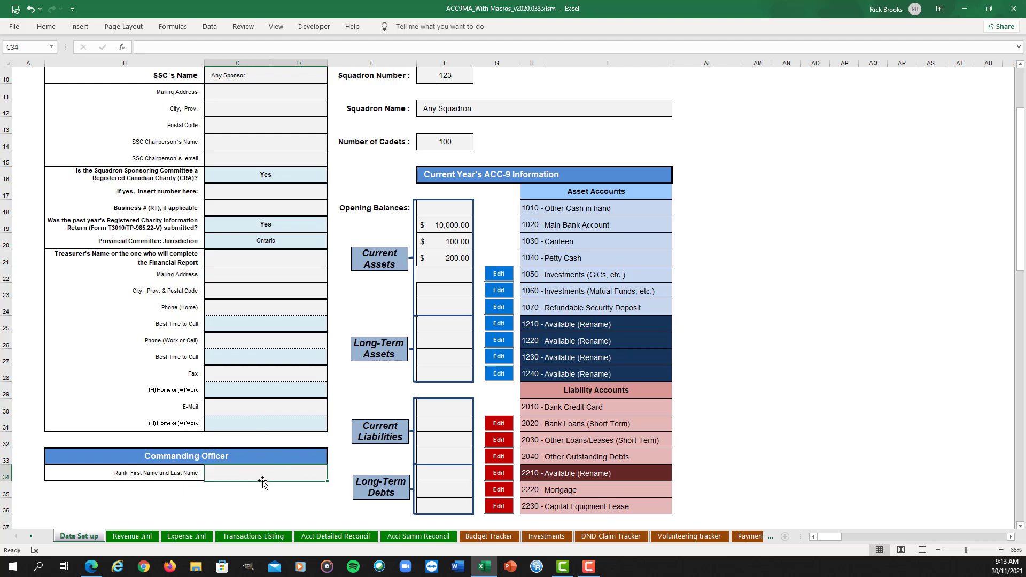
{"action": "scroll", "coordinate": [270, 421], "scroll_direction": "up", "scroll_amount": 1}
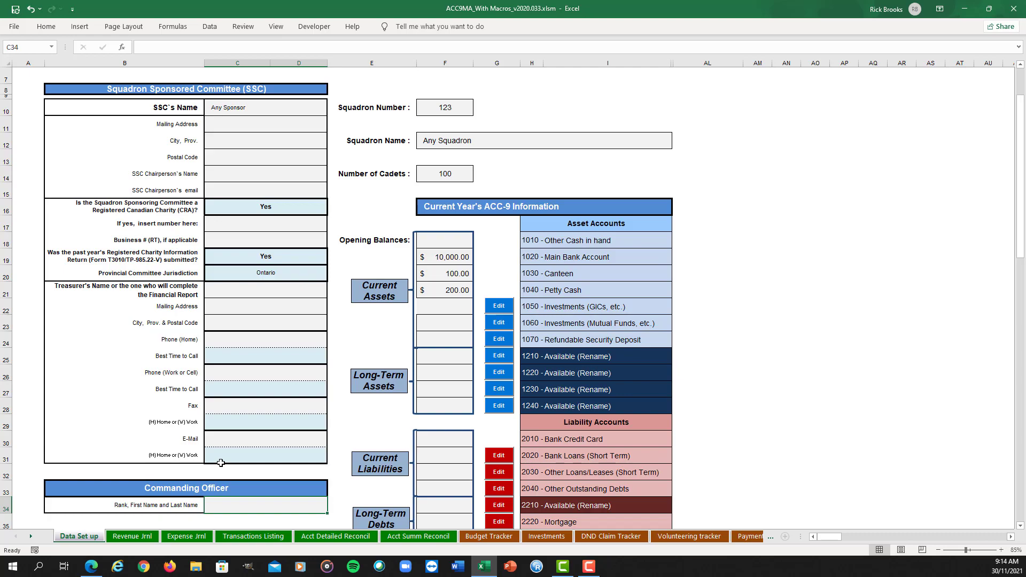
Step: View the available reporting years and keep 2021 selected
{"action": "scroll", "coordinate": [236, 439], "scroll_direction": "down", "scroll_amount": 8}
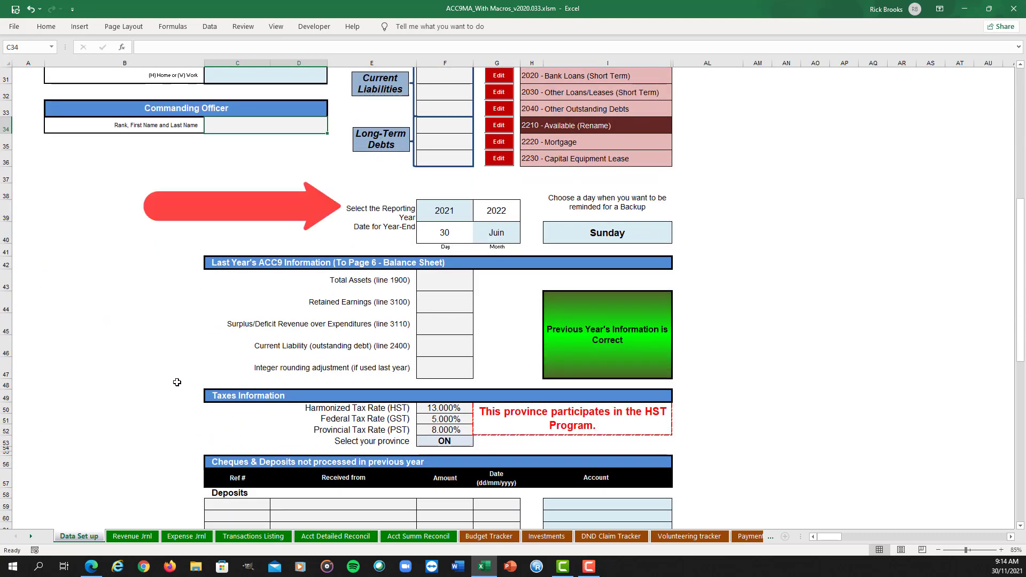
{"action": "left_click", "coordinate": [454, 214]}
{"action": "left_click", "coordinate": [477, 217]}
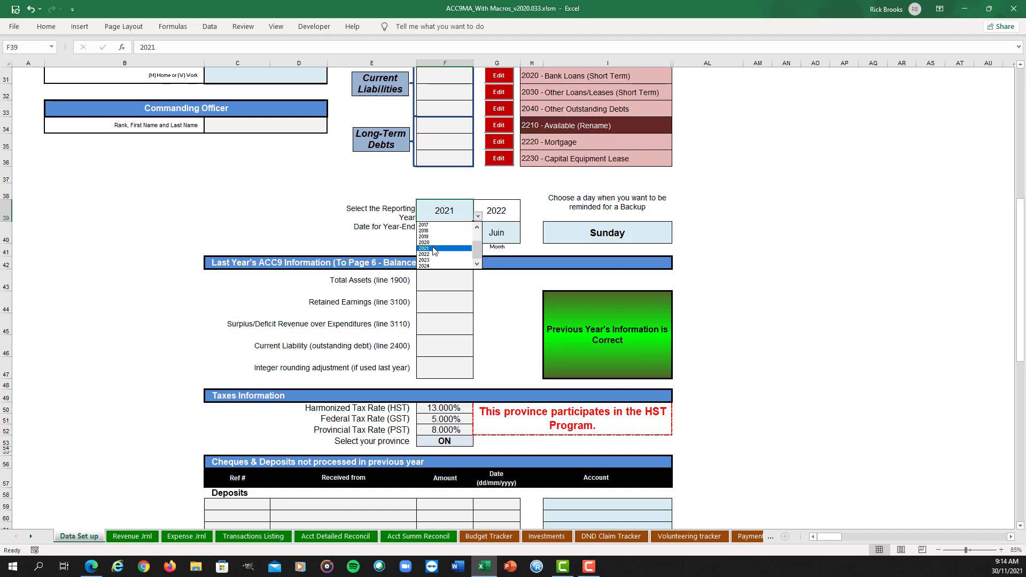
{"action": "left_click", "coordinate": [475, 217]}
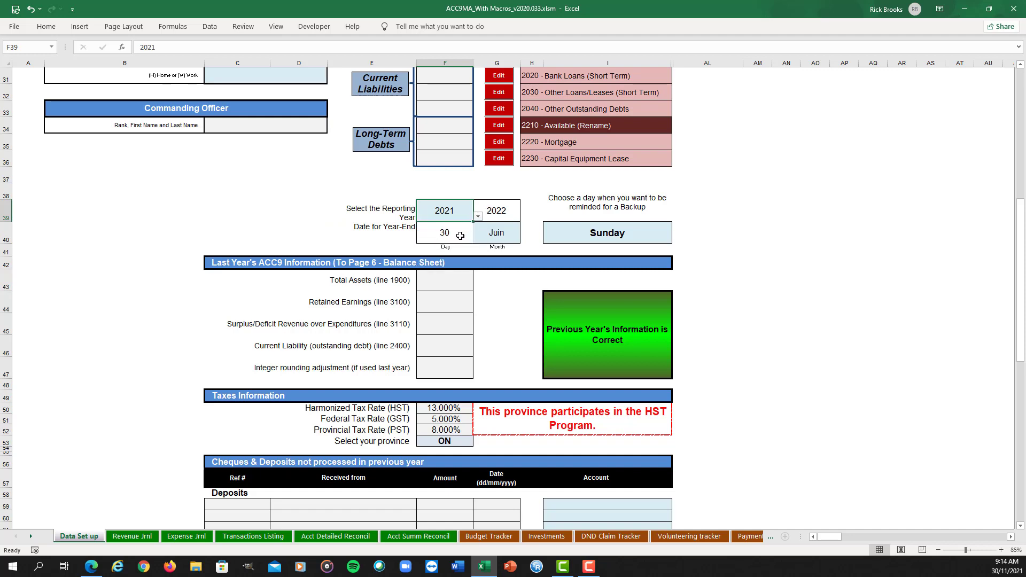
Step: Switch the year-end month to June and finally to August
{"action": "left_click", "coordinate": [495, 235]}
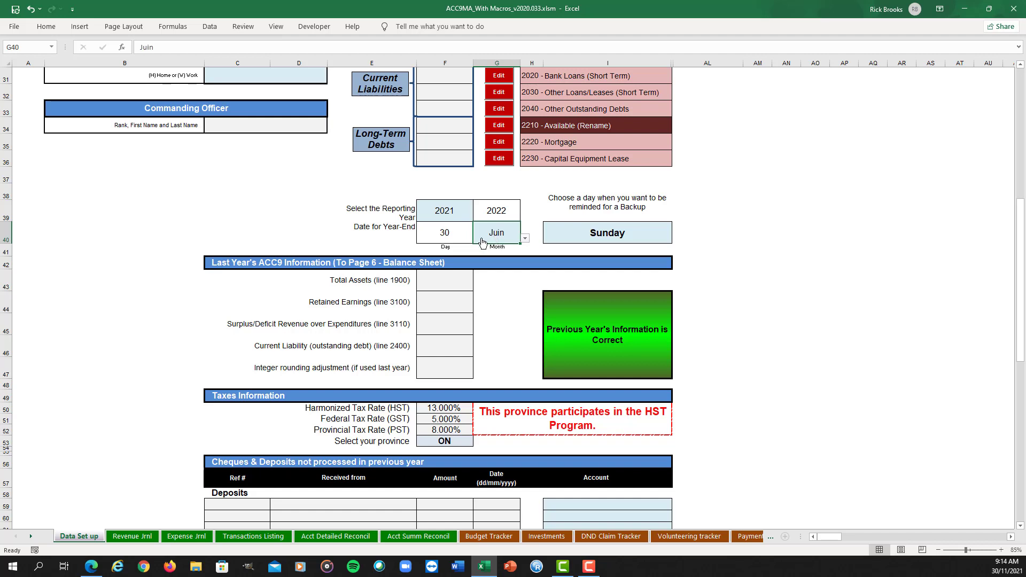
{"action": "left_click", "coordinate": [525, 240]}
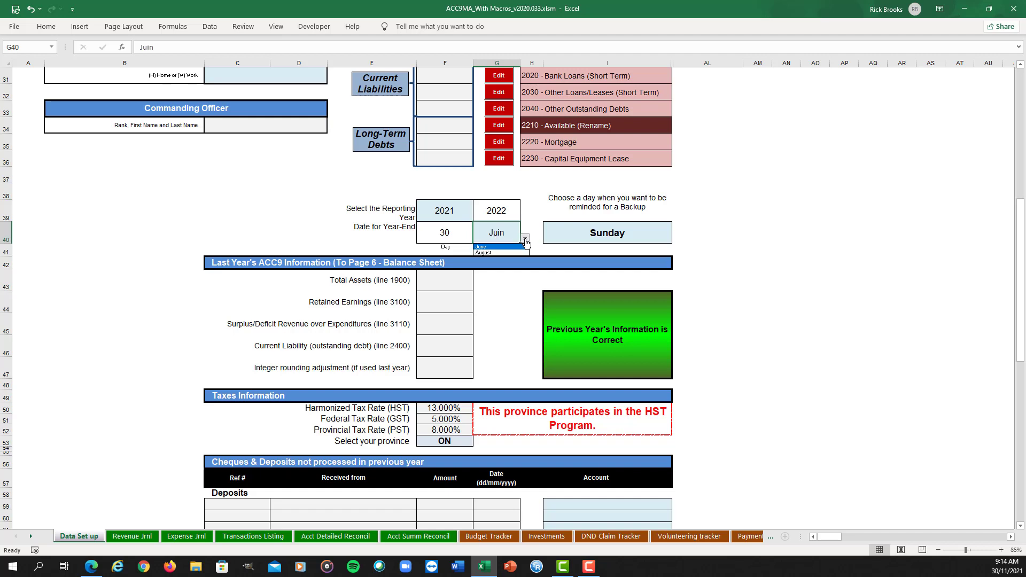
{"action": "left_click", "coordinate": [488, 246]}
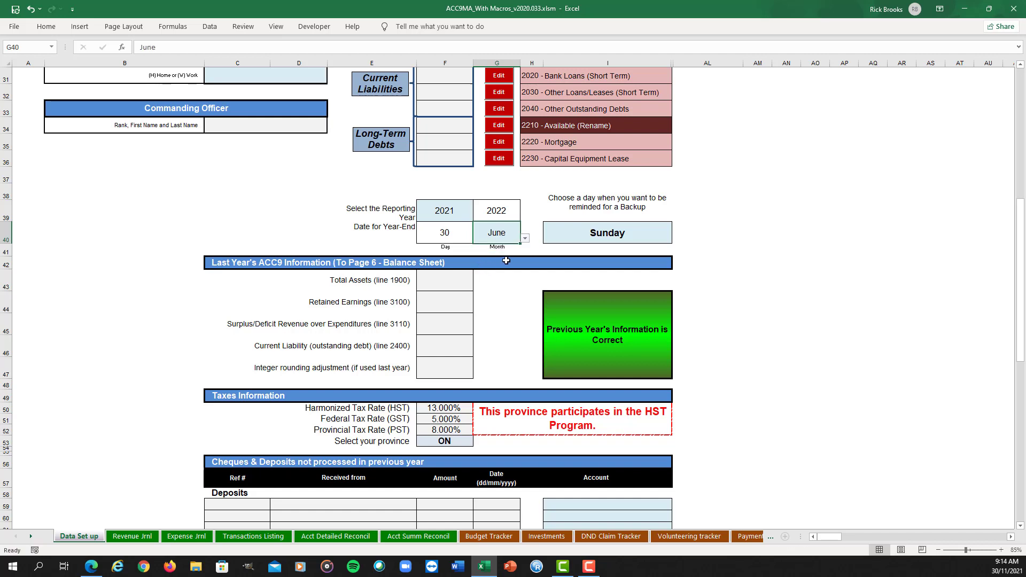
{"action": "left_click", "coordinate": [525, 240]}
{"action": "left_click", "coordinate": [501, 252]}
Step: Set the backup reminder day to Tuesday
{"action": "left_click", "coordinate": [643, 236]}
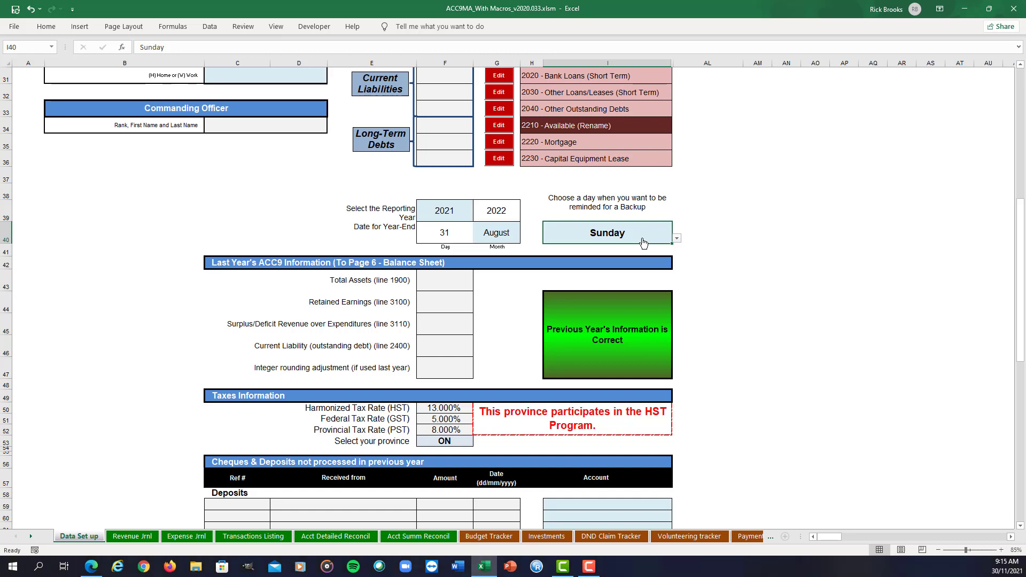
{"action": "left_click", "coordinate": [677, 238]}
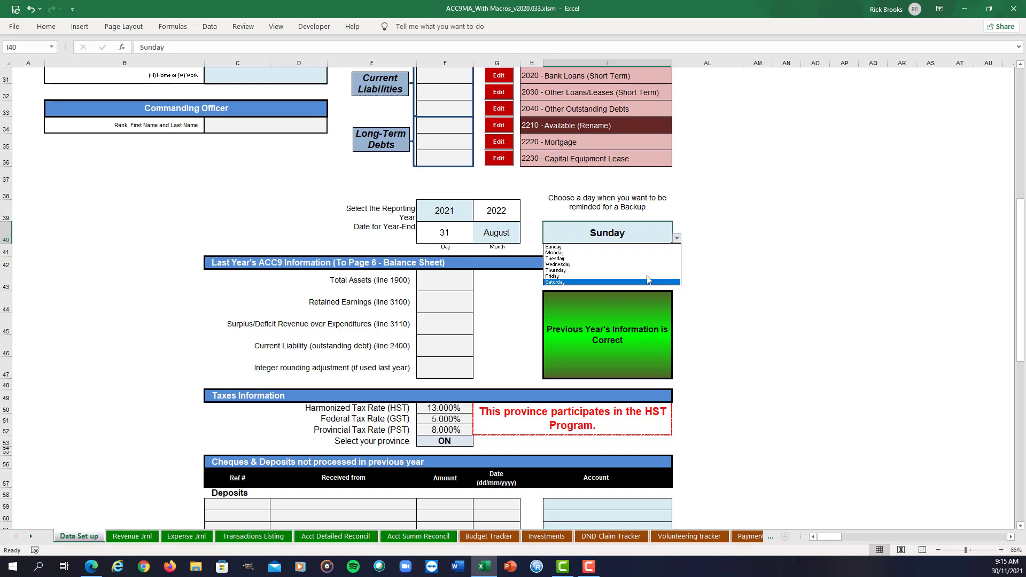
{"action": "left_click", "coordinate": [643, 258]}
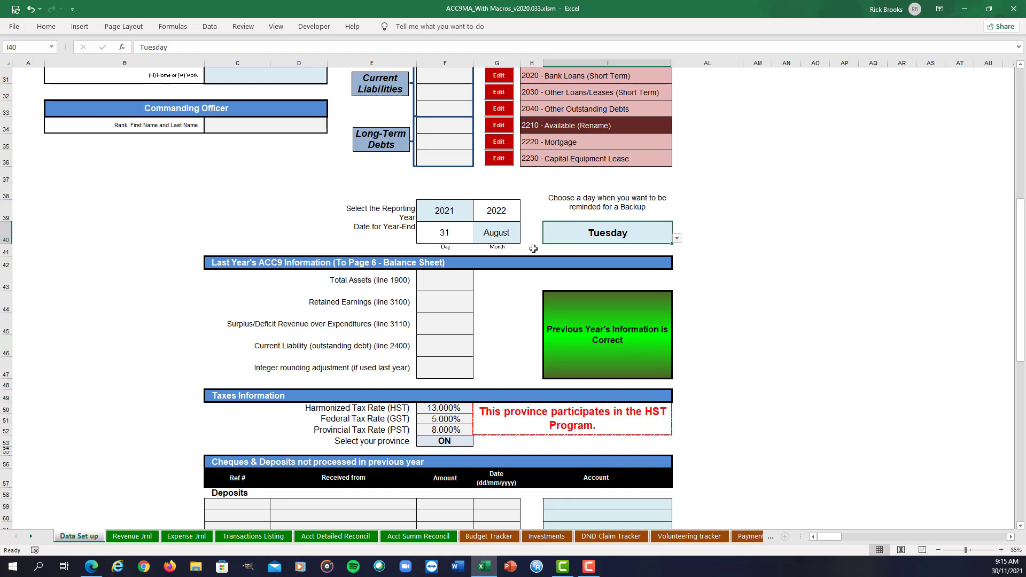
Step: Enter last year's balance sheet figures: Total Assets 5000, Retained Earnings 4000 and Surplus/Deficit Revenue over Expenditures 1000
{"action": "scroll", "coordinate": [527, 246], "scroll_direction": "down", "scroll_amount": 1}
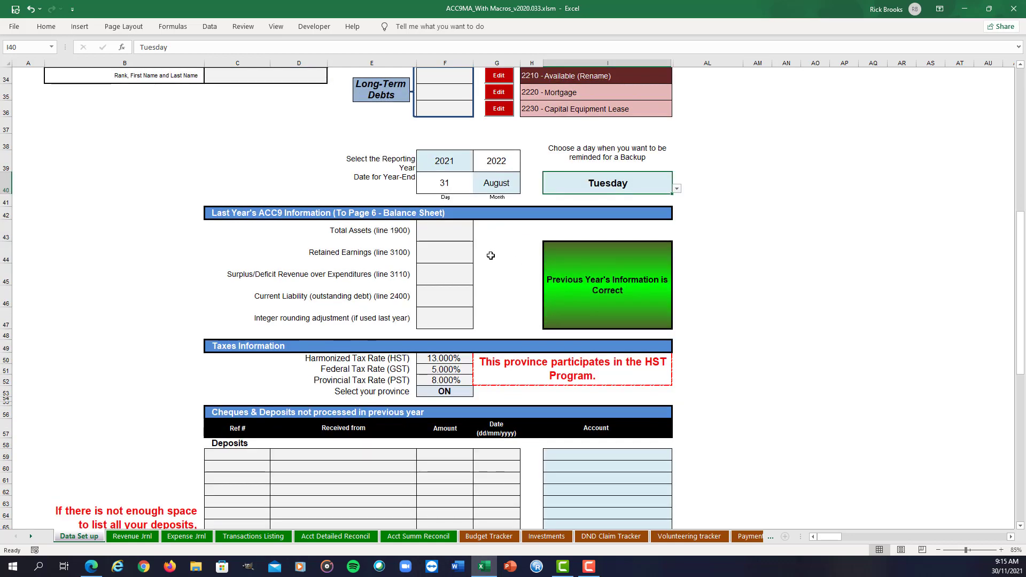
{"action": "left_click", "coordinate": [449, 236]}
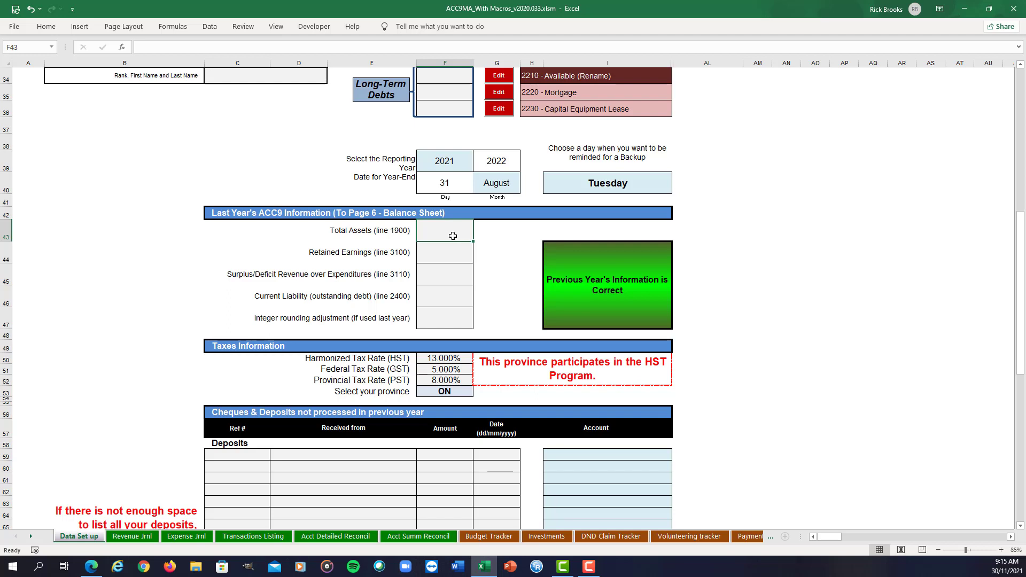
{"action": "type", "text": "5000"}
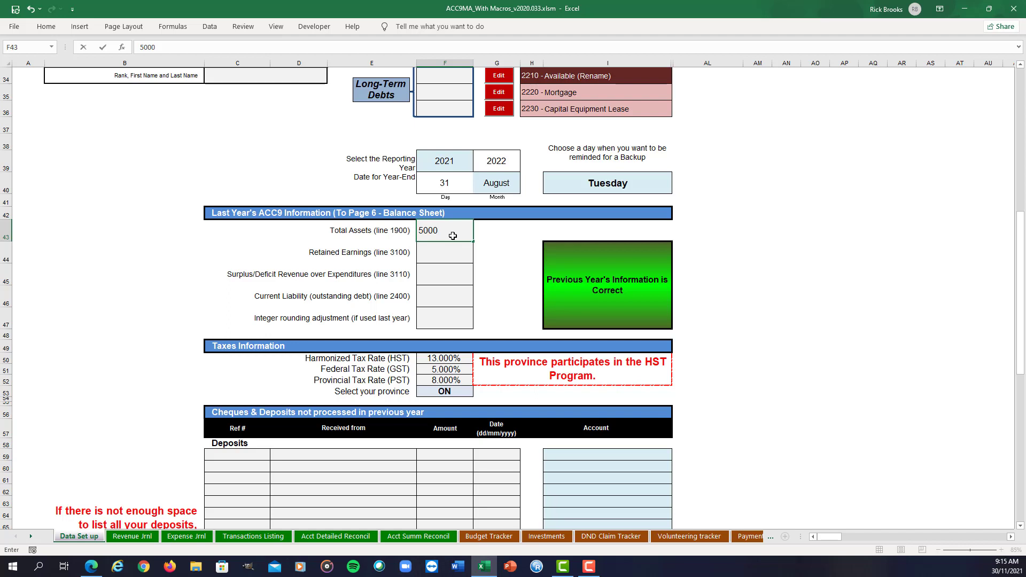
{"action": "key", "text": "Return"}
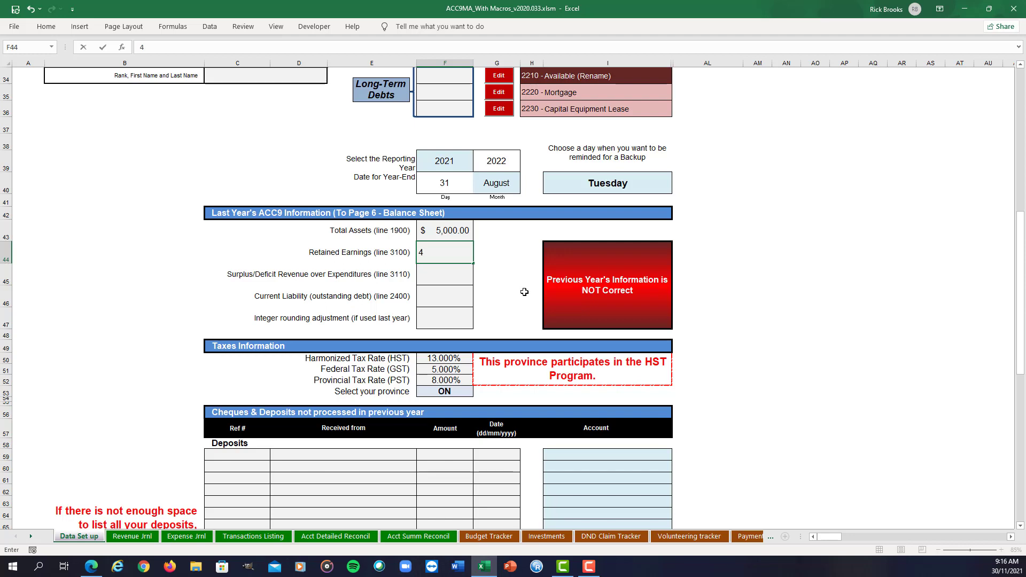
{"action": "type", "text": "000"}
{"action": "left_click", "coordinate": [450, 273]}
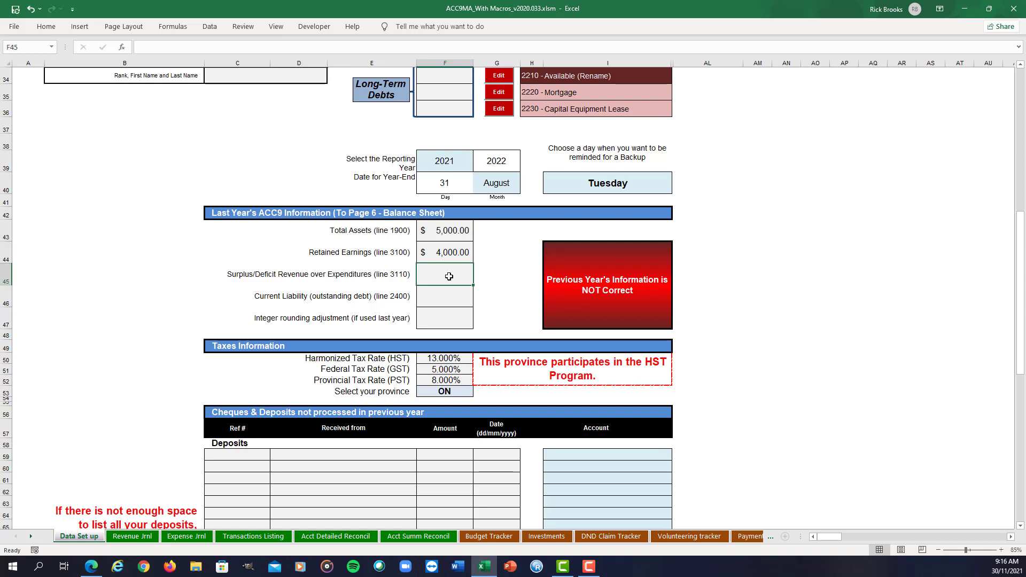
{"action": "type", "text": "1000"}
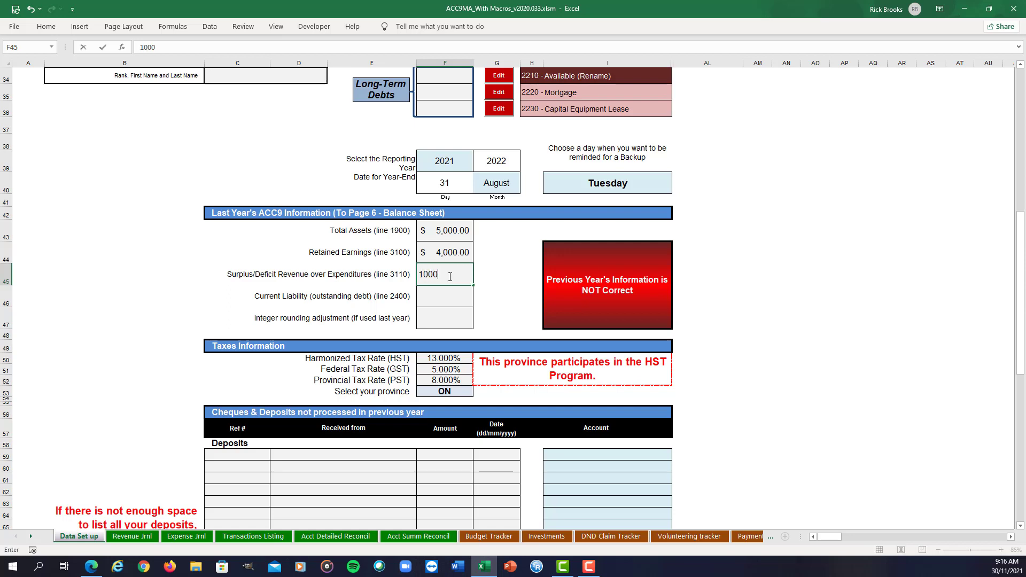
{"action": "key", "text": "Return"}
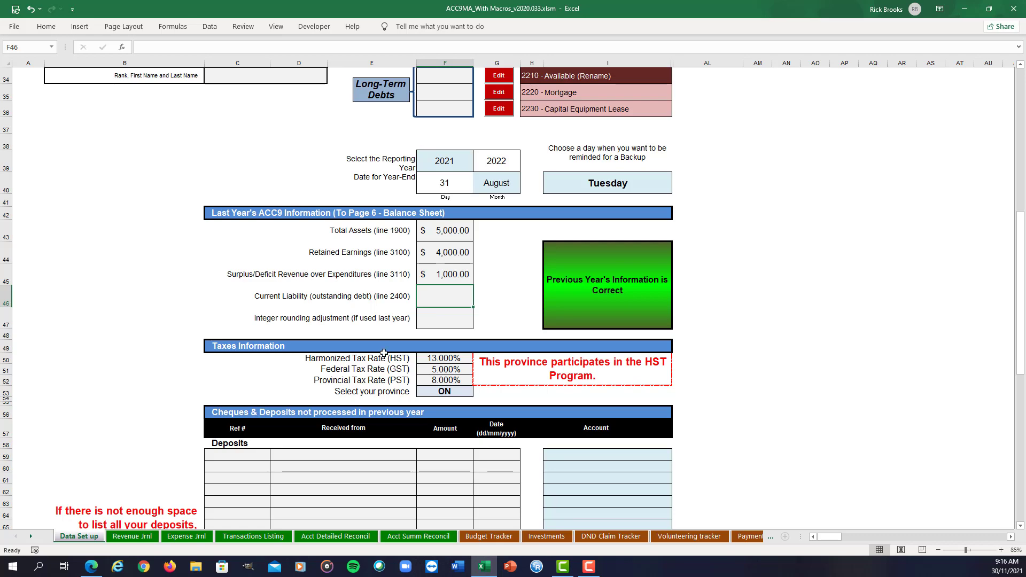
{"action": "scroll", "coordinate": [385, 352], "scroll_direction": "down", "scroll_amount": 2}
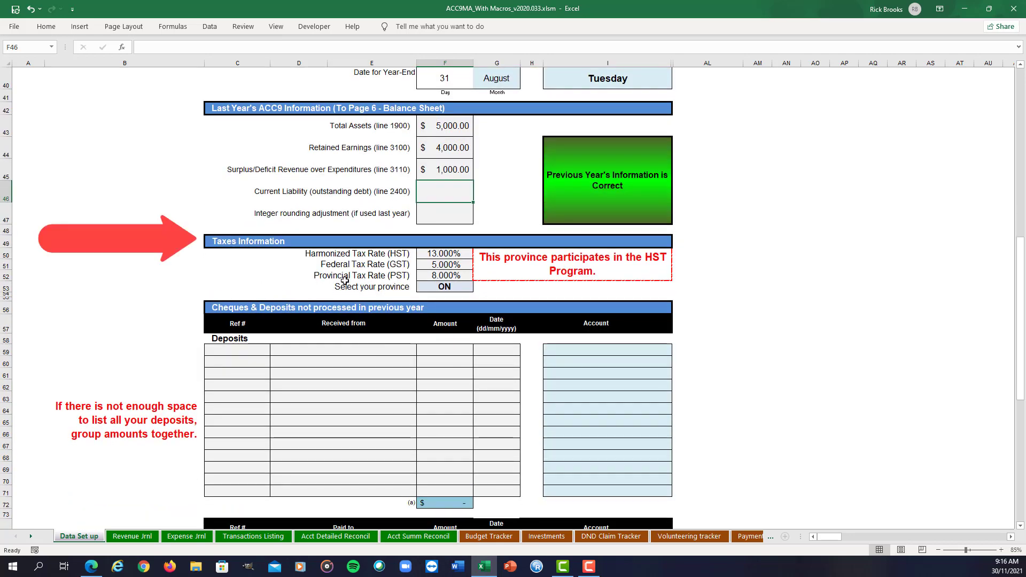
Step: Switch the province in the Taxes Information section to QC and then back to ON
{"action": "left_click", "coordinate": [462, 289]}
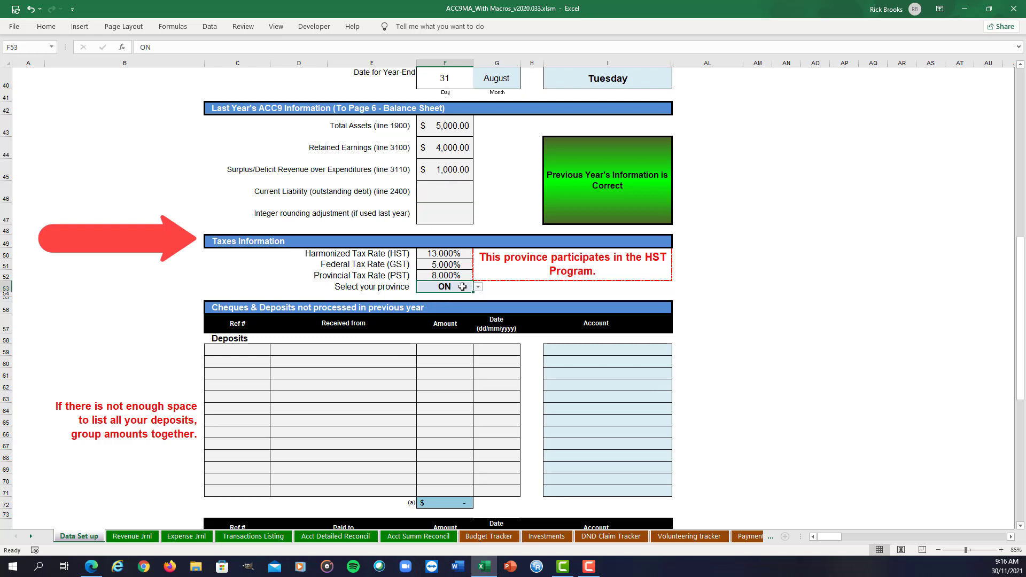
{"action": "left_click", "coordinate": [478, 288]}
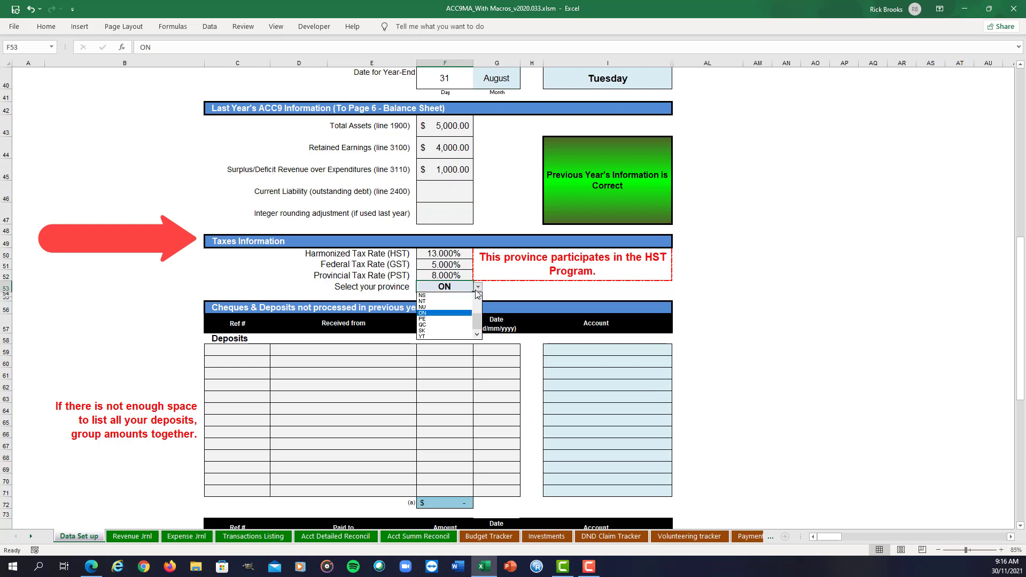
{"action": "left_click", "coordinate": [433, 325]}
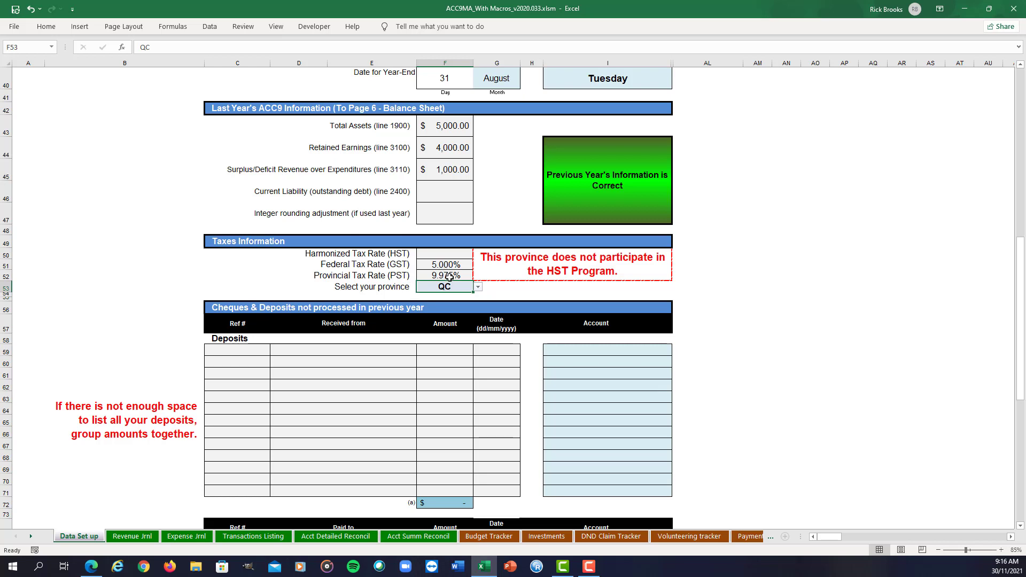
{"action": "left_click", "coordinate": [478, 287]}
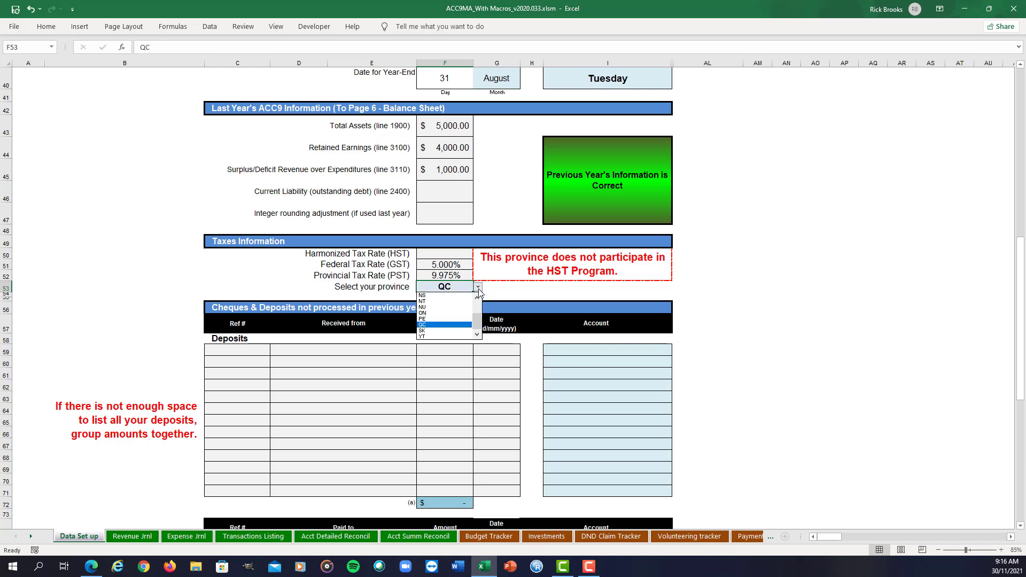
{"action": "left_click", "coordinate": [458, 317]}
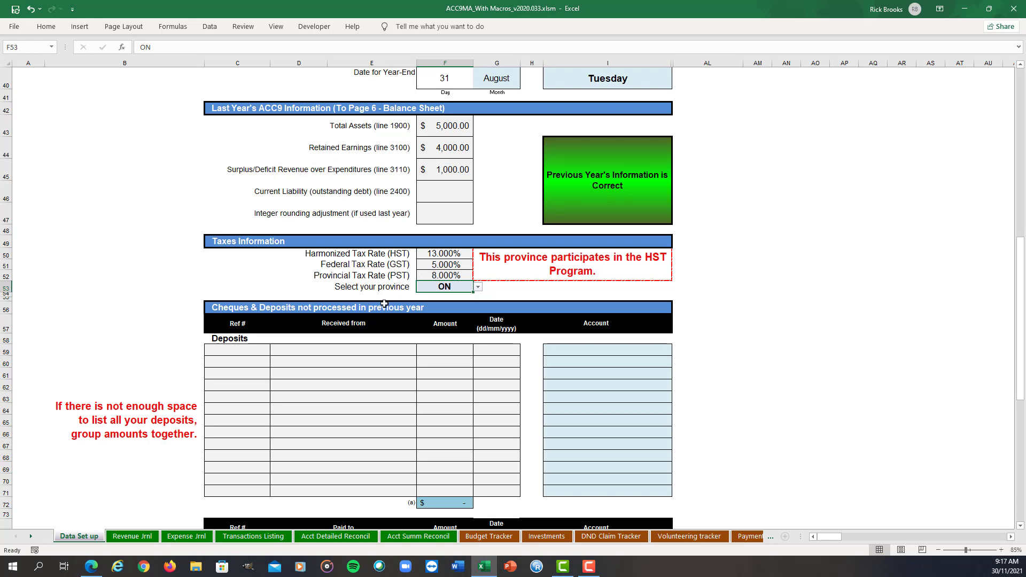
Step: Examine the deposits and cheques tables for items not processed in the previous year
{"action": "scroll", "coordinate": [381, 313], "scroll_direction": "down", "scroll_amount": 3}
{"action": "scroll", "coordinate": [380, 314], "scroll_direction": "down", "scroll_amount": 1}
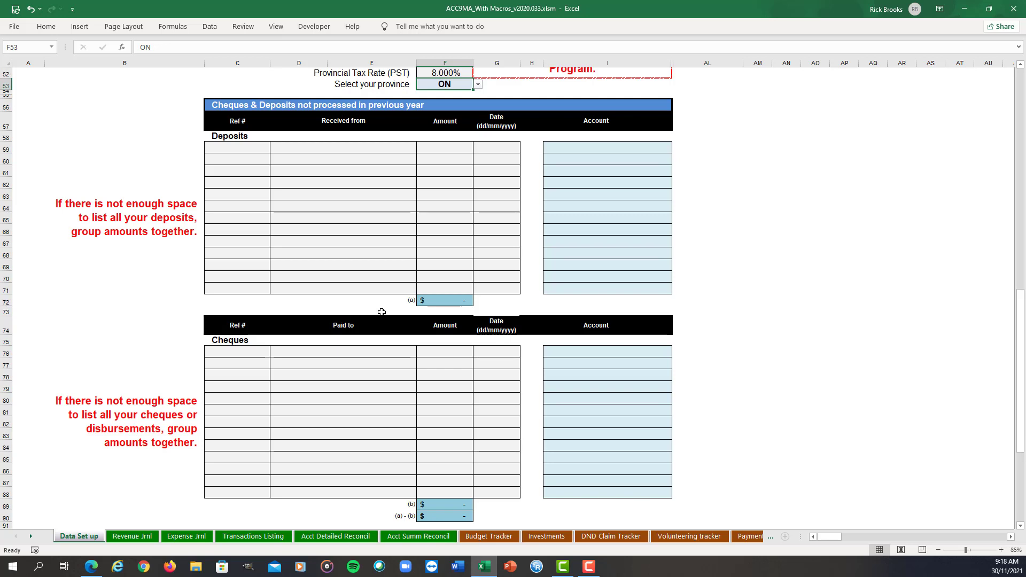
{"action": "scroll", "coordinate": [382, 312], "scroll_direction": "down", "scroll_amount": 1}
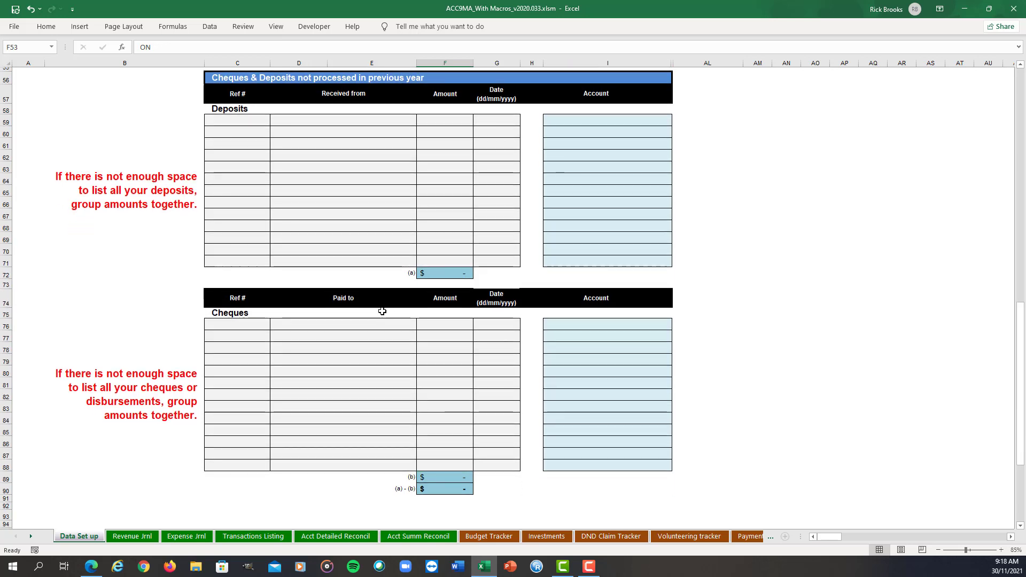